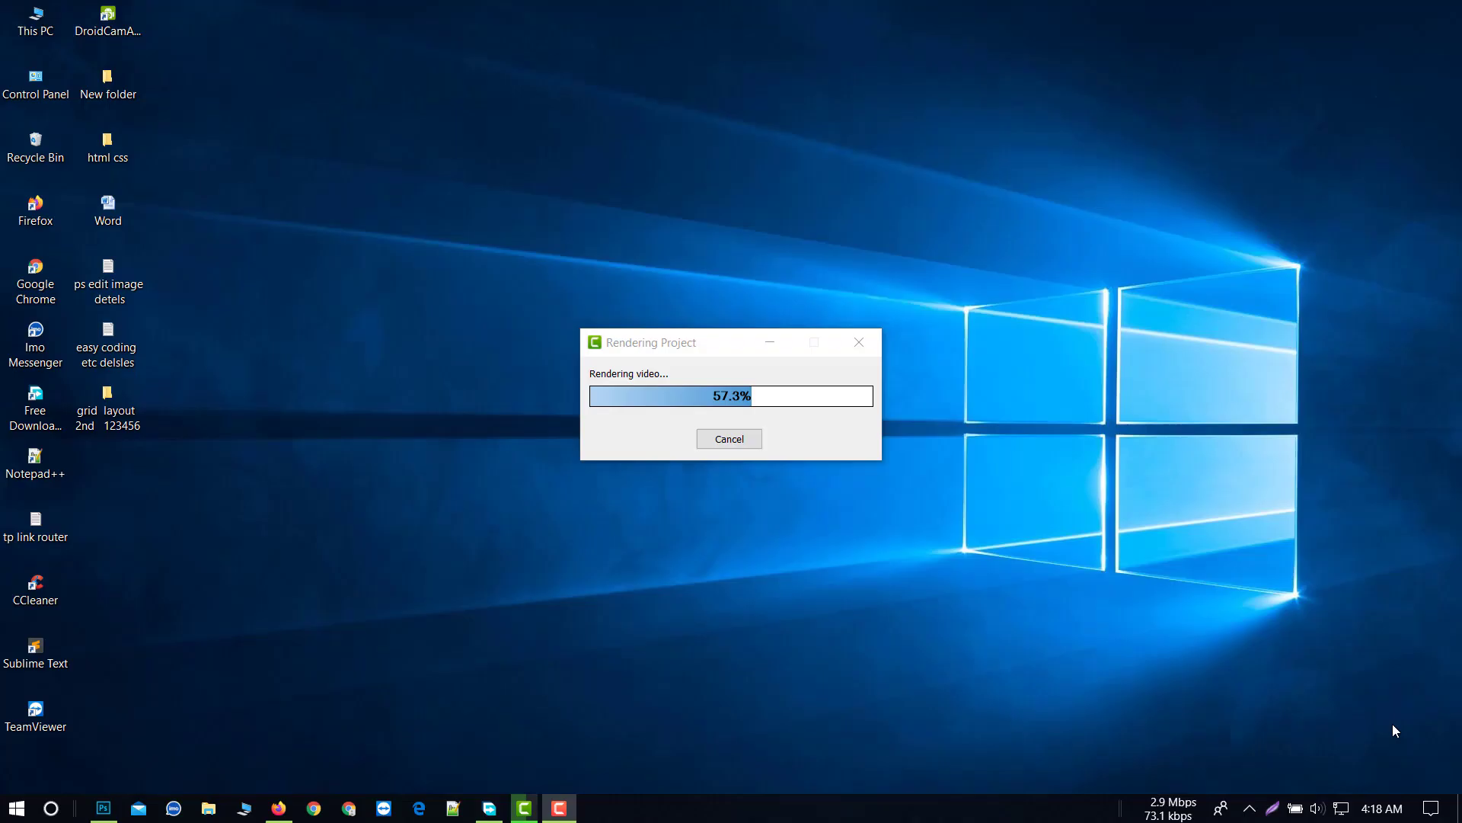
# Bring the Photoshop window back to the front while Camtasia keeps rendering
pyautogui.click(103, 807)
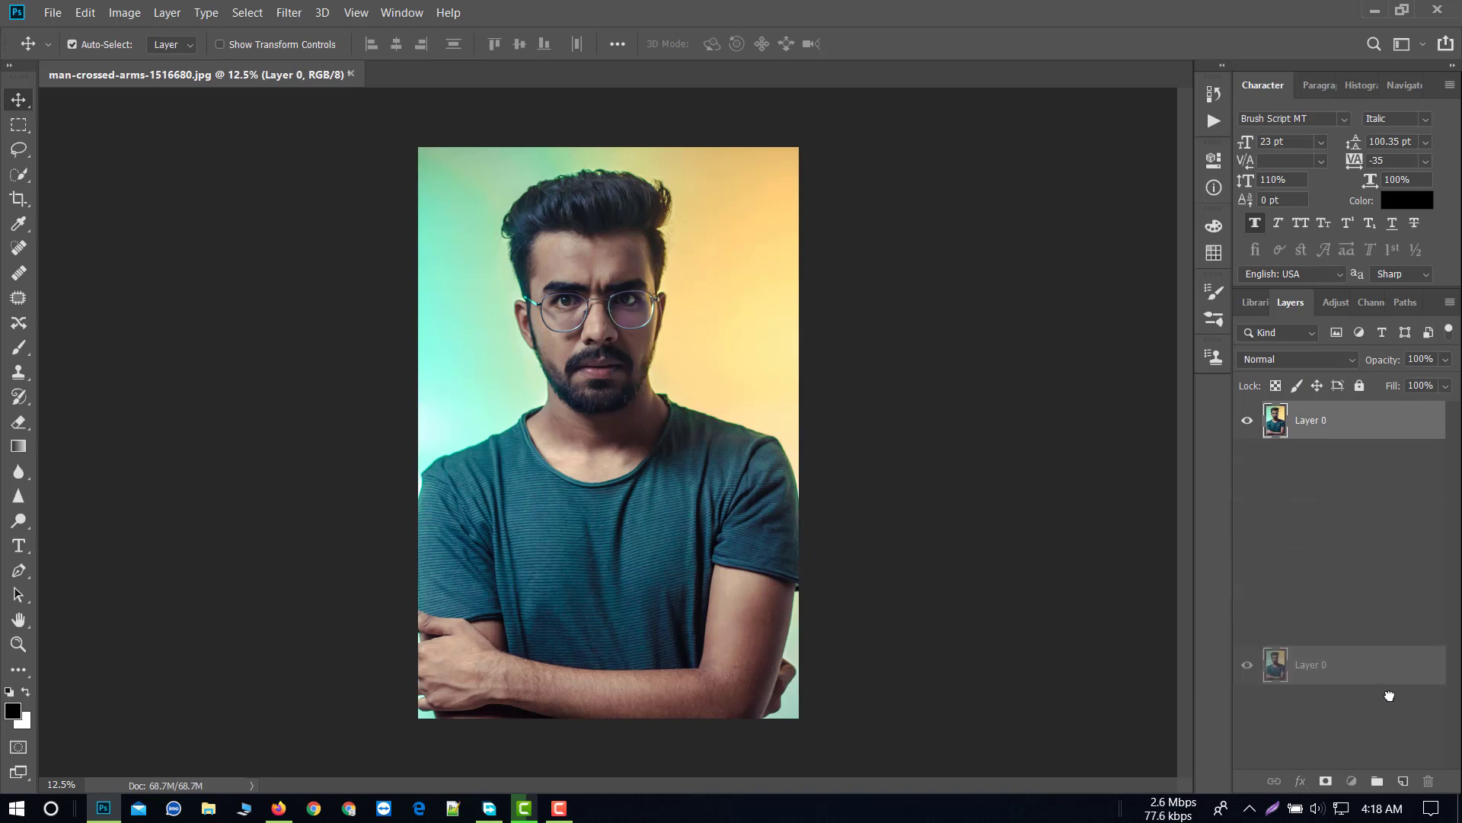
# Duplicate Layer 0 and apply an 11.1-pixel Gaussian Blur to the copy
pyautogui.moveTo(1375, 441); pyautogui.dragTo(1402, 780)
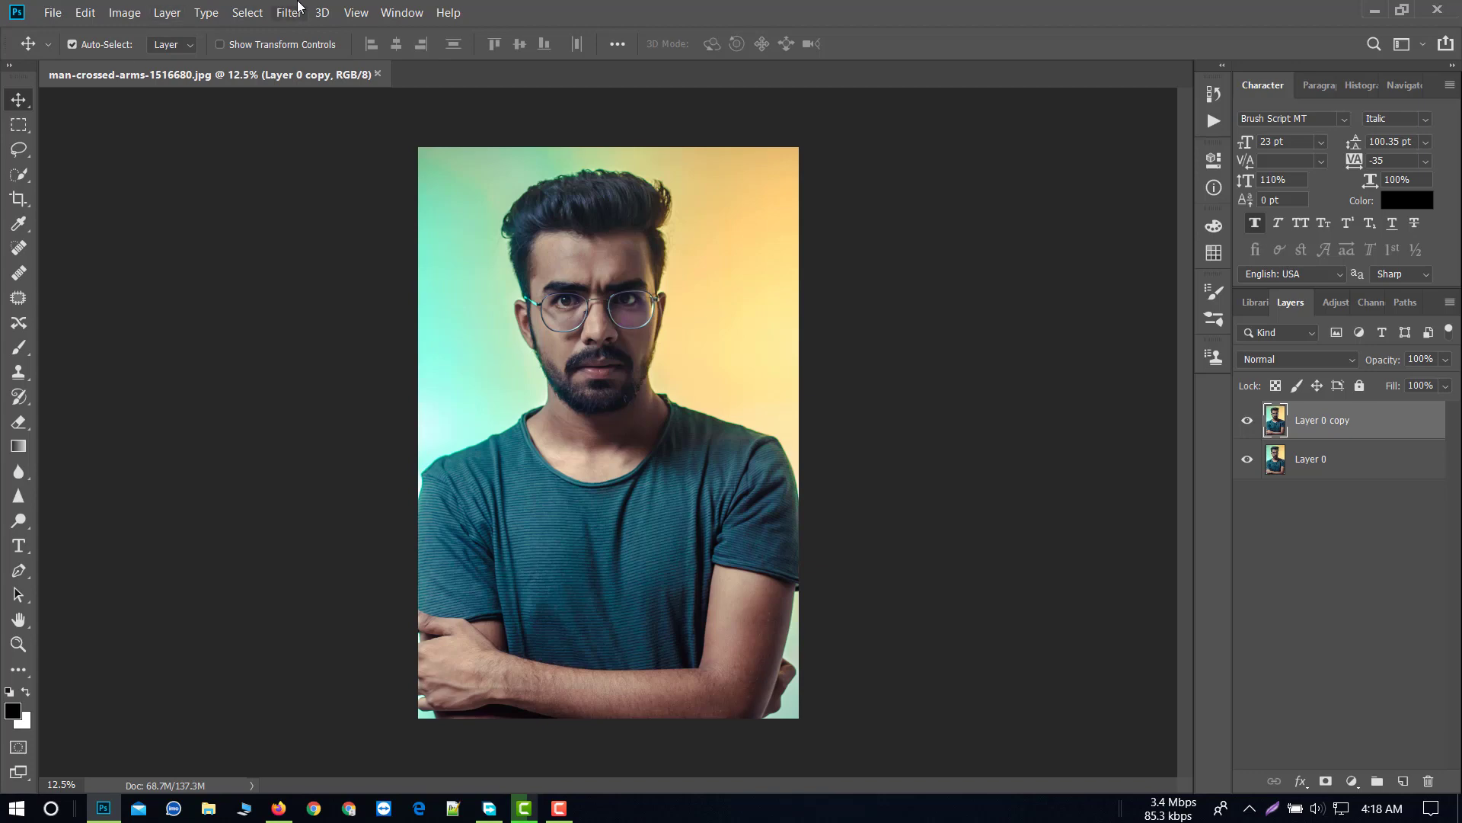
pyautogui.click(250, 16)
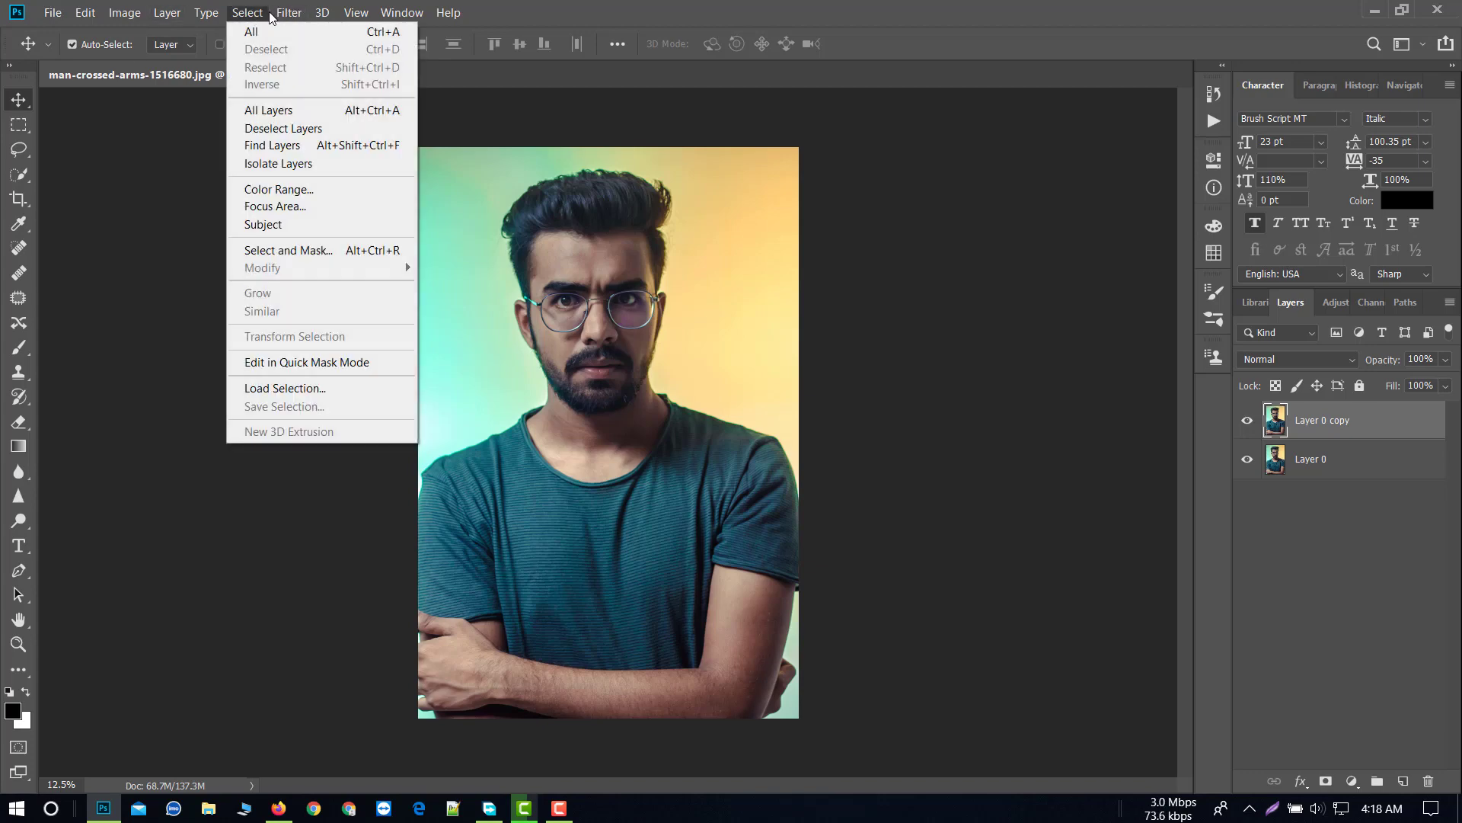
pyautogui.moveTo(343, 233)
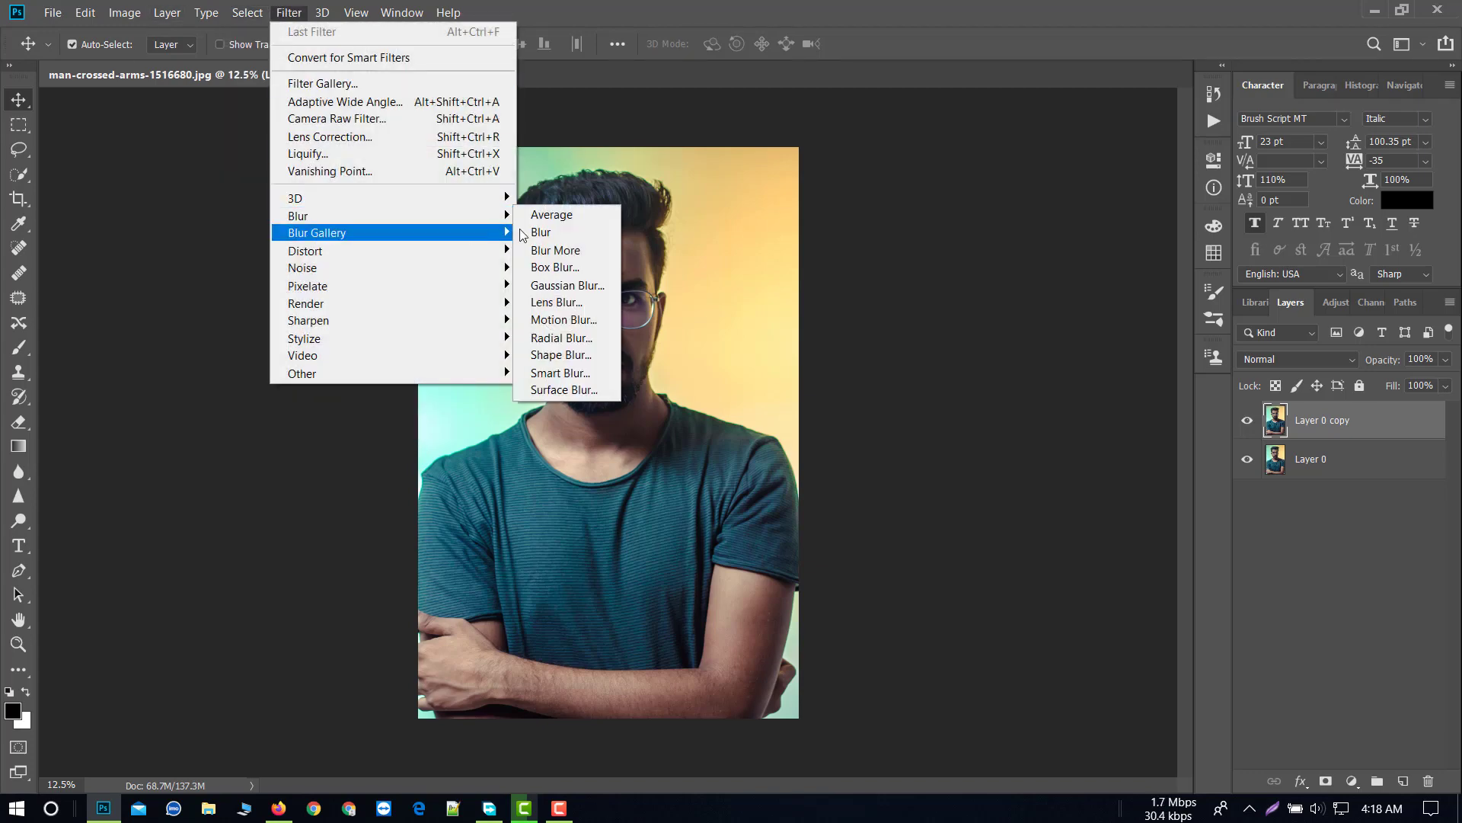
pyautogui.click(567, 286)
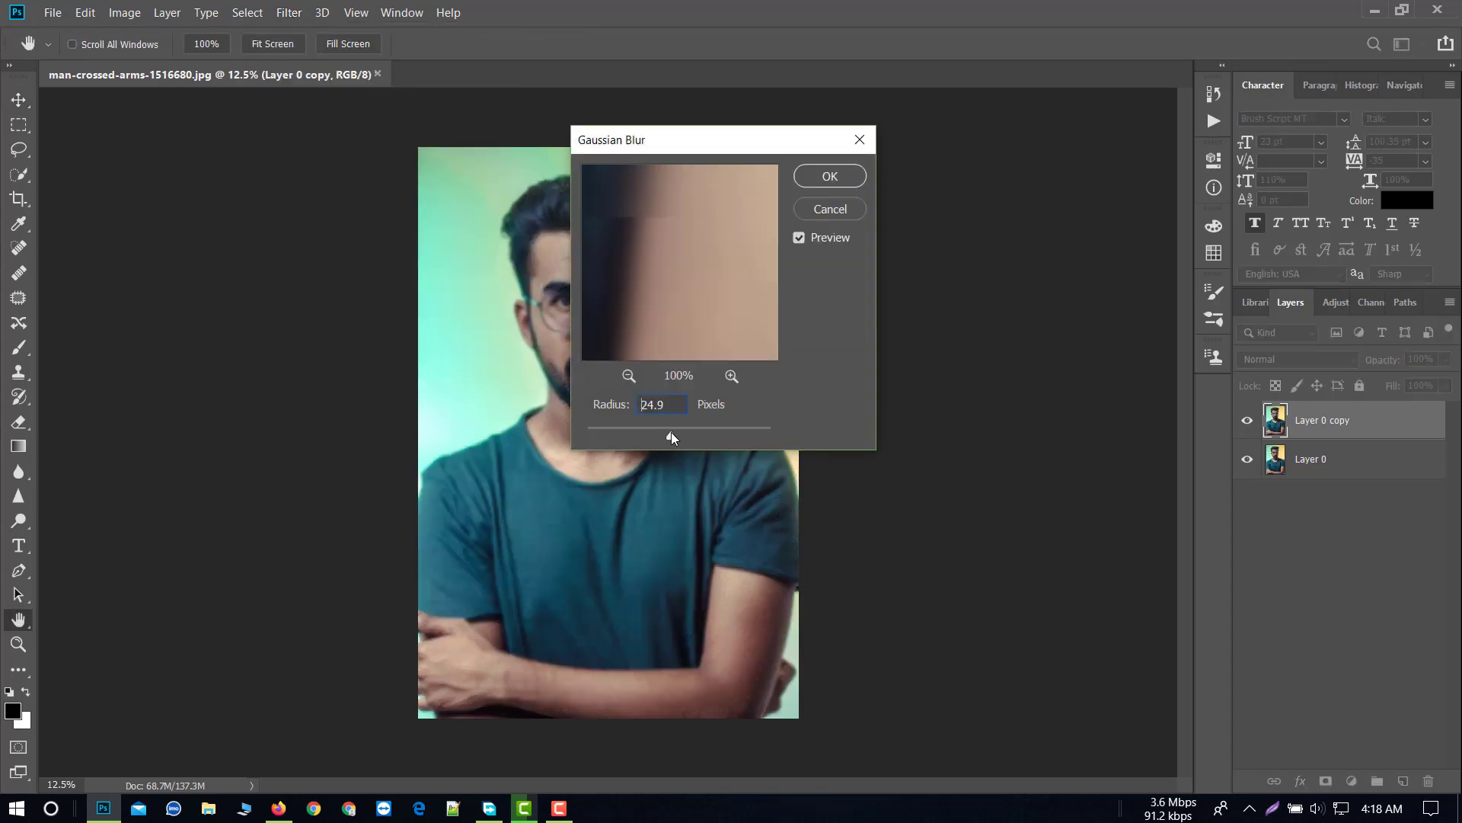
pyautogui.moveTo(673, 433)
pyautogui.mouseDown()
pyautogui.moveTo(694, 431)
pyautogui.moveTo(661, 434)
pyautogui.mouseUp()
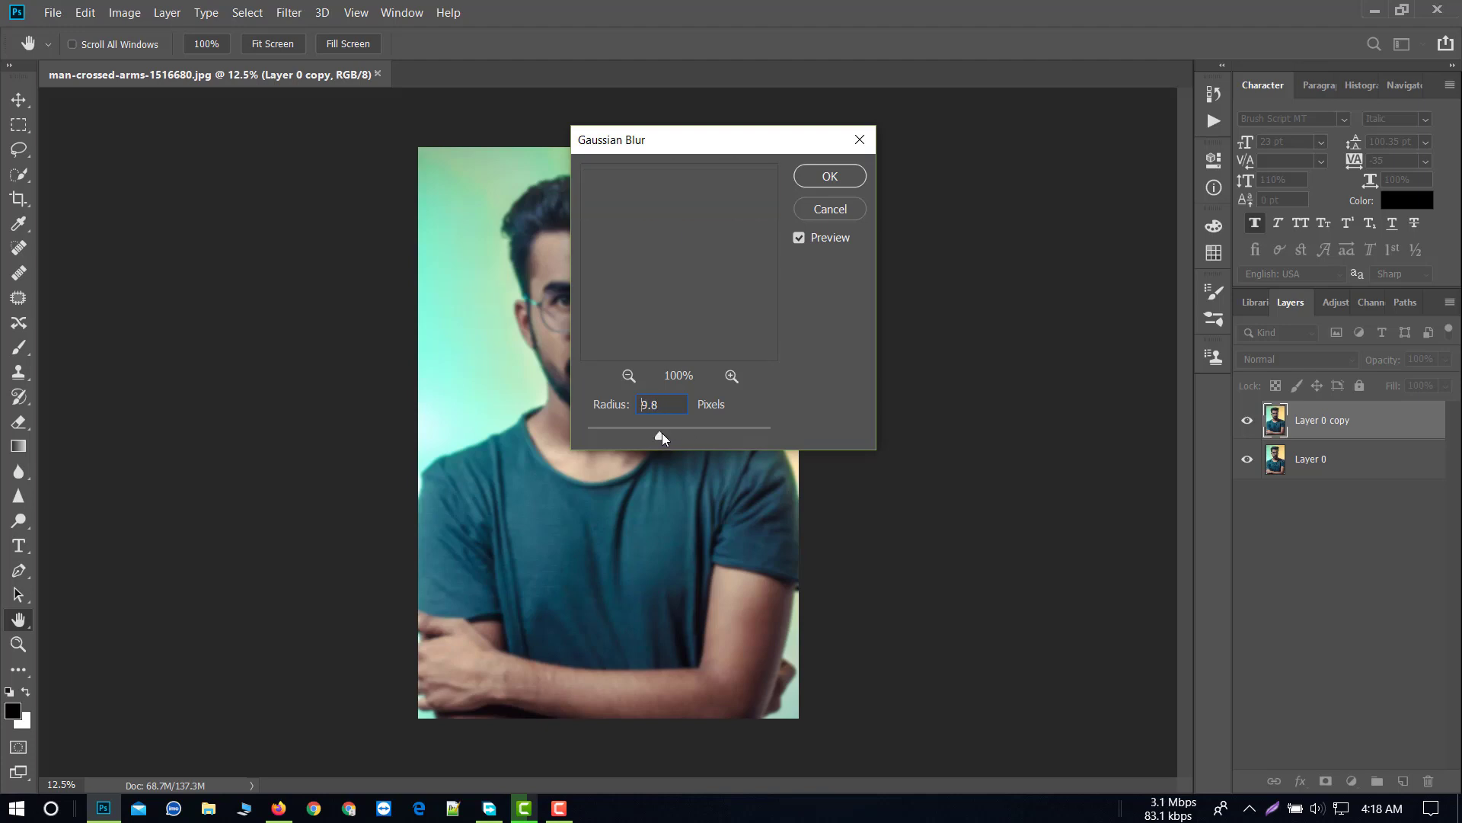
pyautogui.click(830, 177)
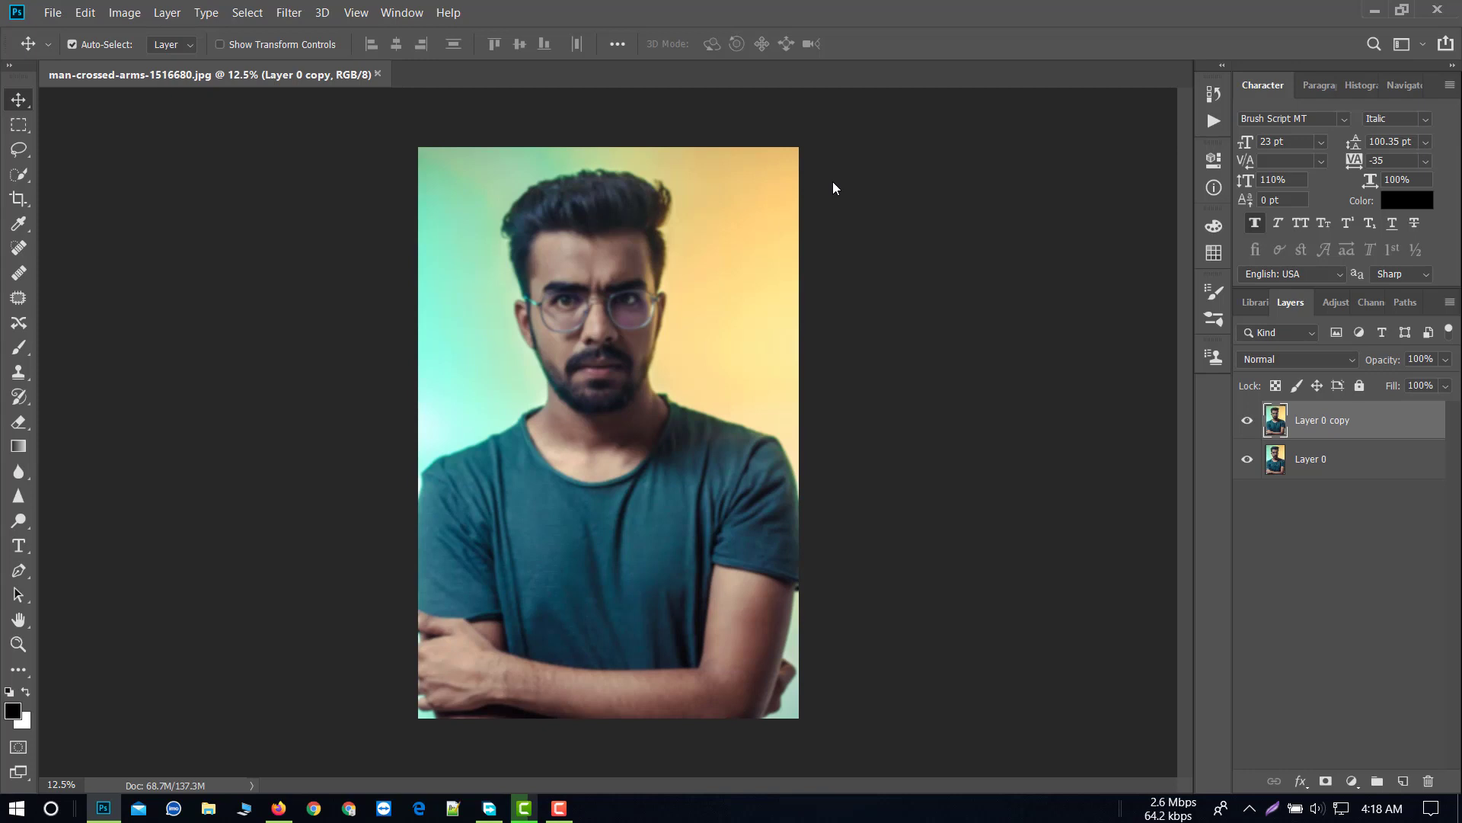
# Compare the blurred copy, then give it a layer mask inverted to black with Ctrl+I
pyautogui.click(1248, 424)
pyautogui.click(1248, 422)
pyautogui.click(1325, 781)
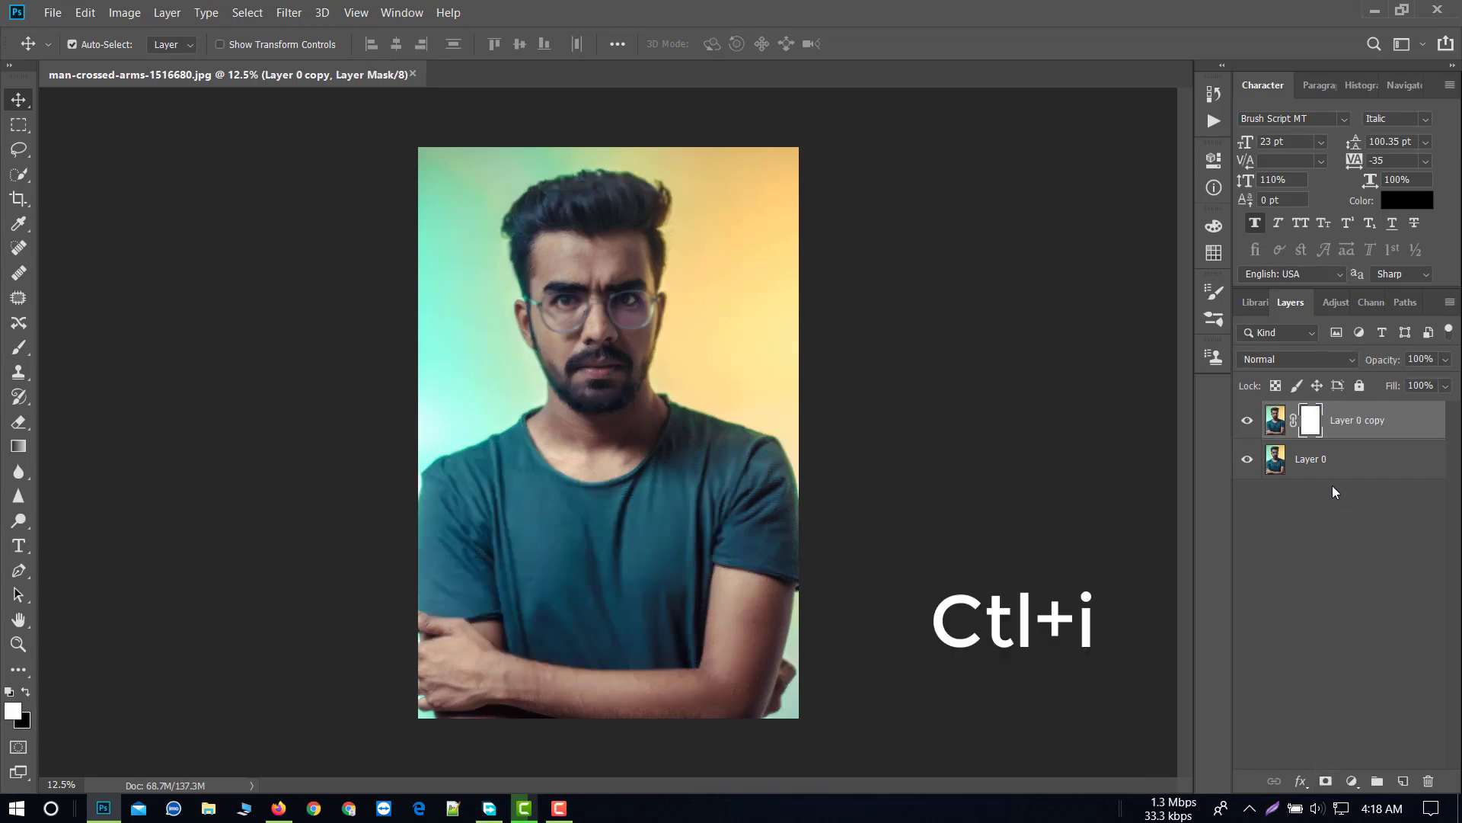
pyautogui.hotkey('ctrl', 'i')
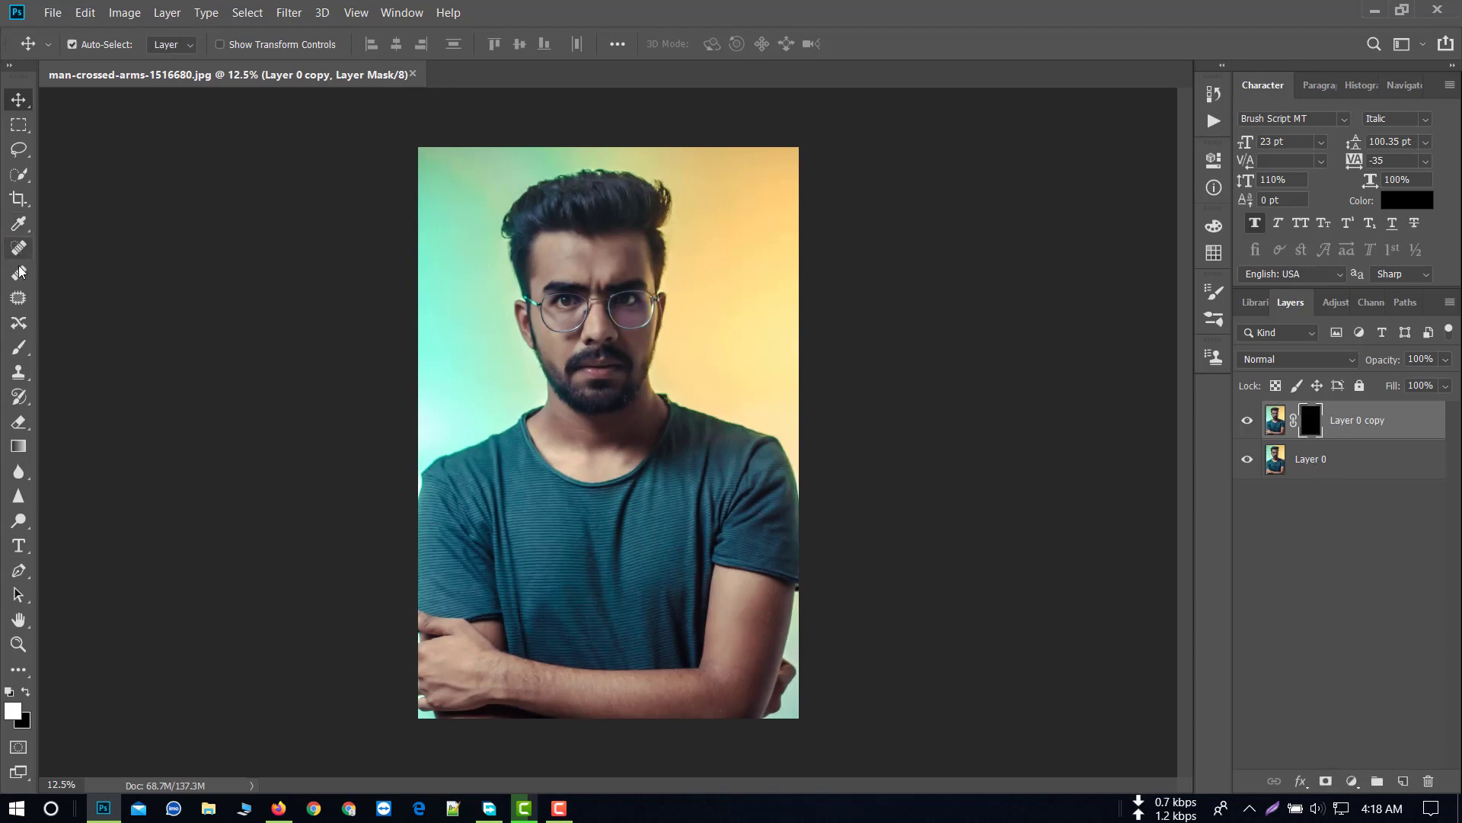
pyautogui.click(19, 348)
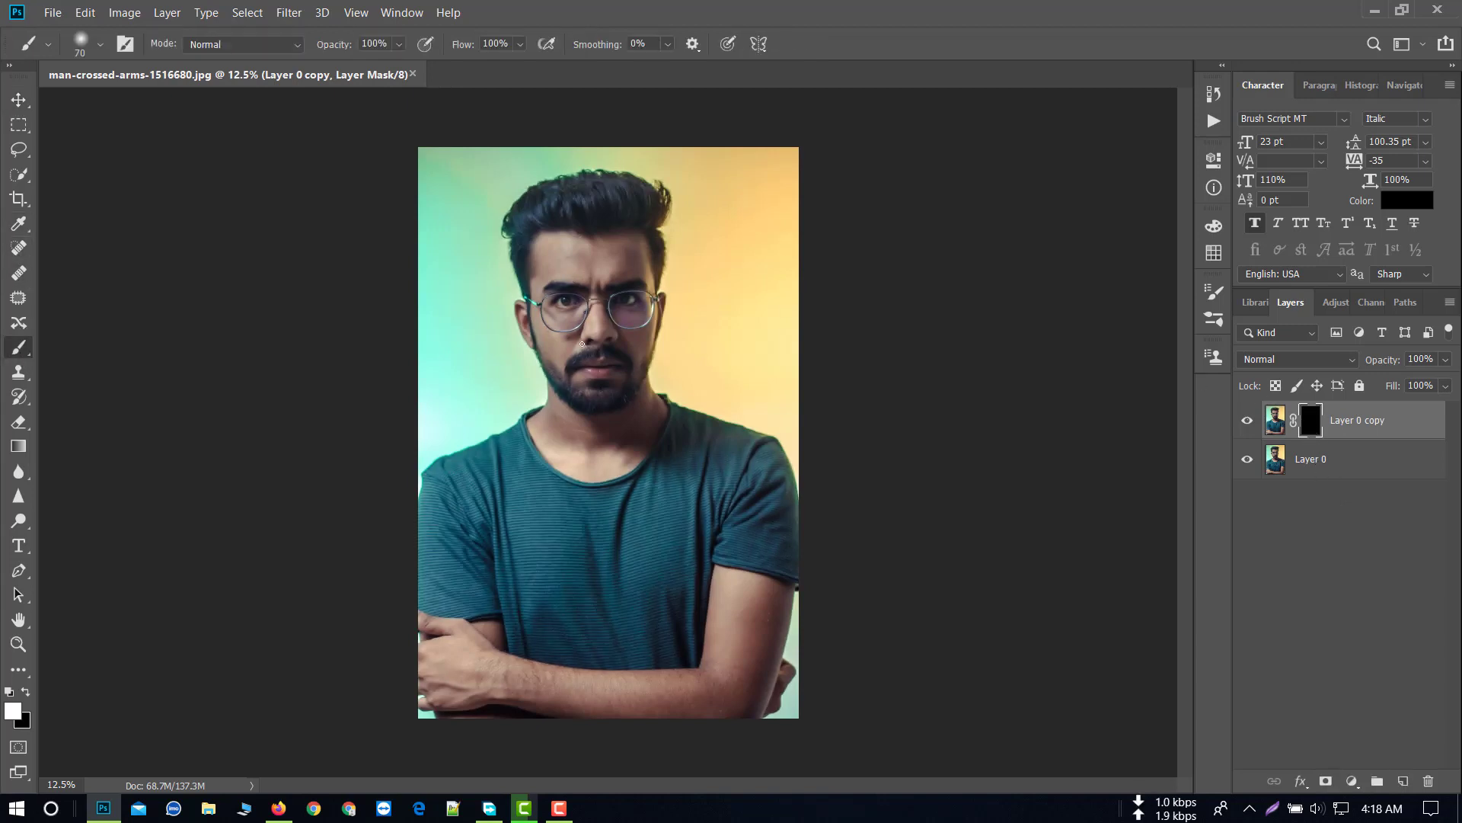
# Zoom in on the face and enlarge the brush for the broad skin areas
pyautogui.scroll(1, 578, 344)
pyautogui.scroll(2, 571, 339)
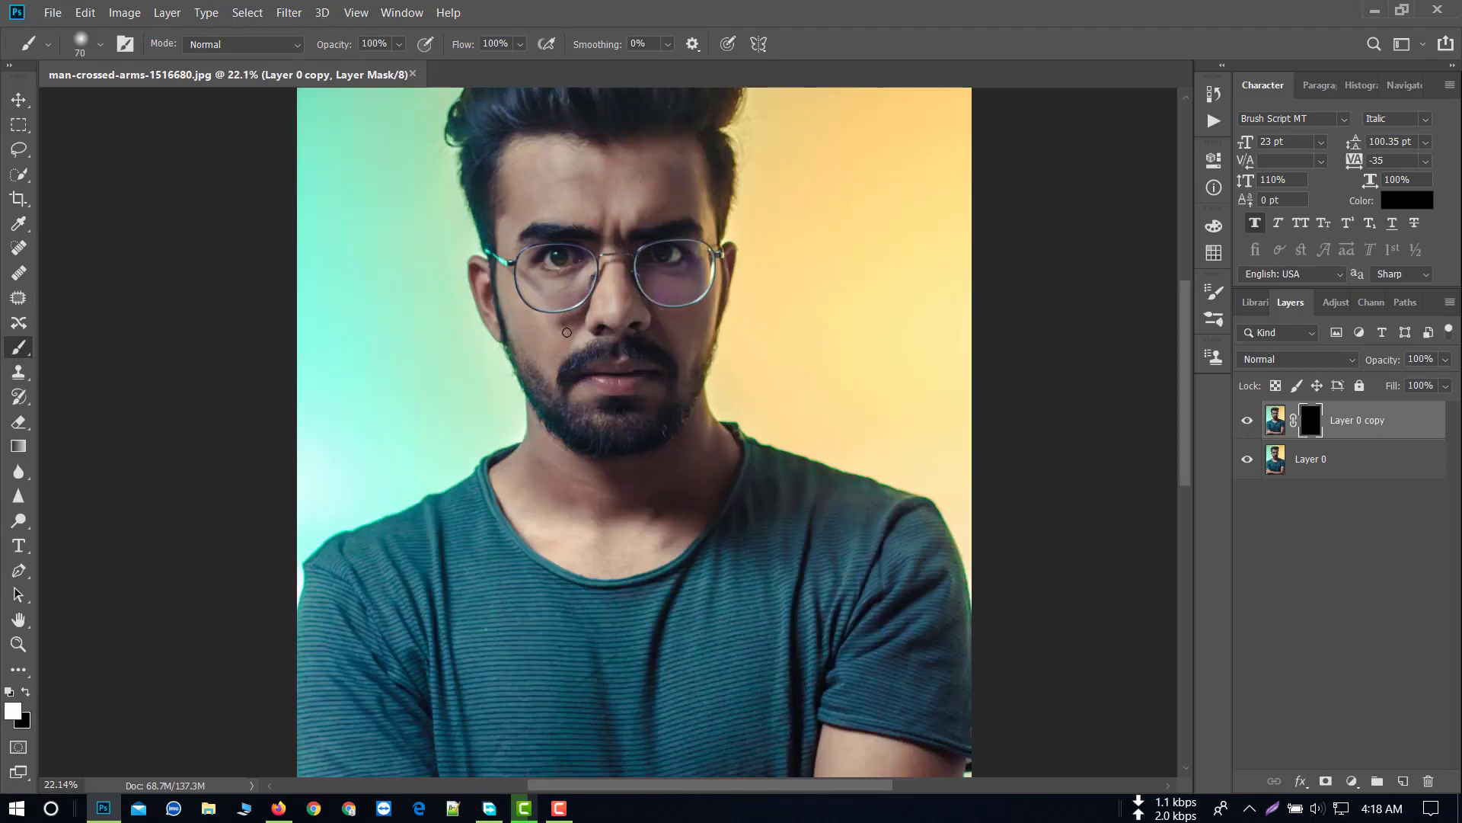
pyautogui.scroll(2, 561, 333)
pyautogui.scroll(2, 554, 406)
pyautogui.scroll(2, 552, 400)
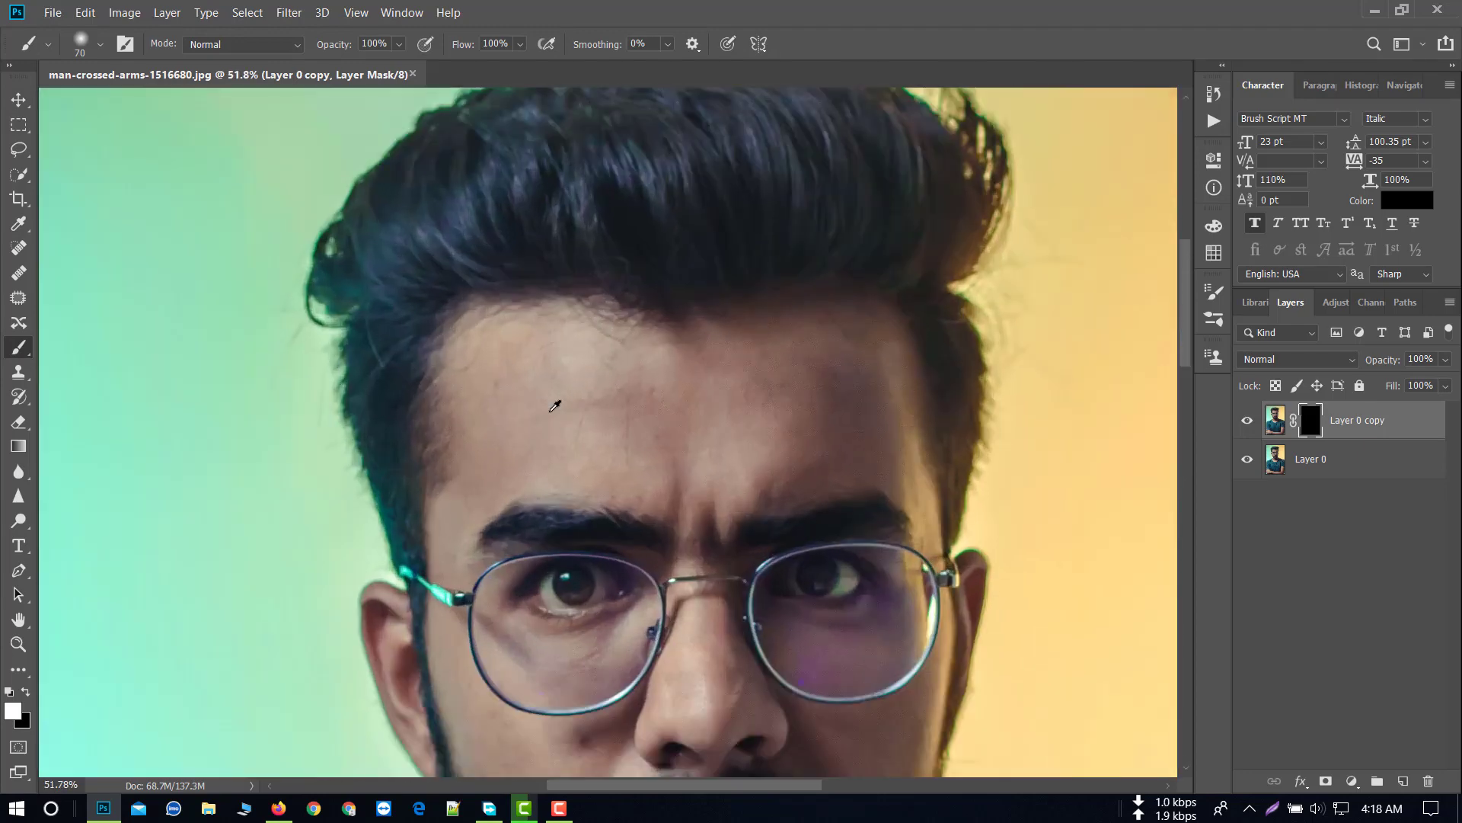
pyautogui.press(']')
pyautogui.press(']')
pyautogui.press(']')
pyautogui.scroll(2, 579, 305)
pyautogui.scroll(2, 596, 241)
pyautogui.scroll(-4, 595, 241)
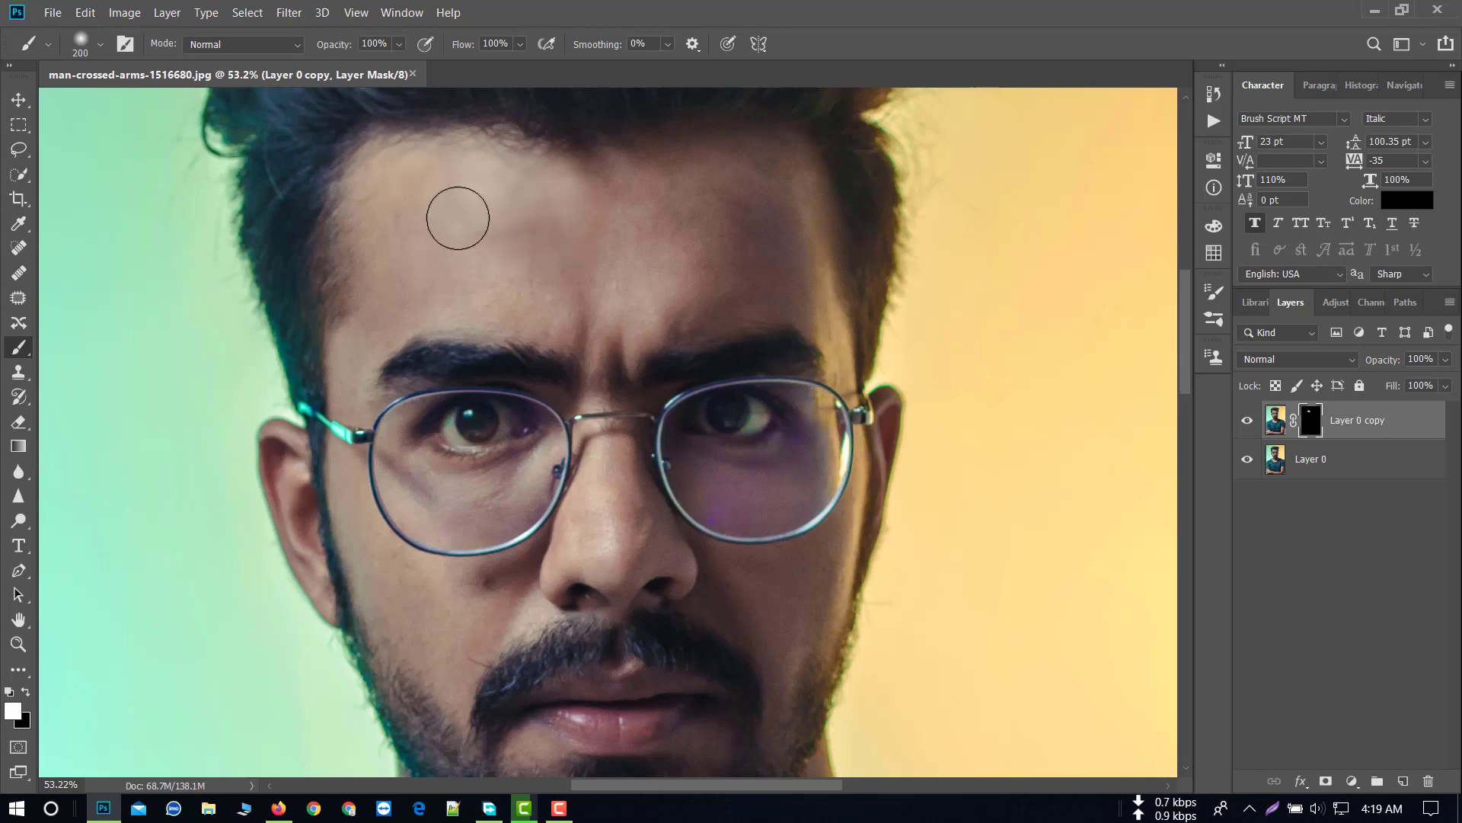
# Choose a 200 px Soft Round brush and size it down for smaller skin areas
pyautogui.rightClick(739, 179)
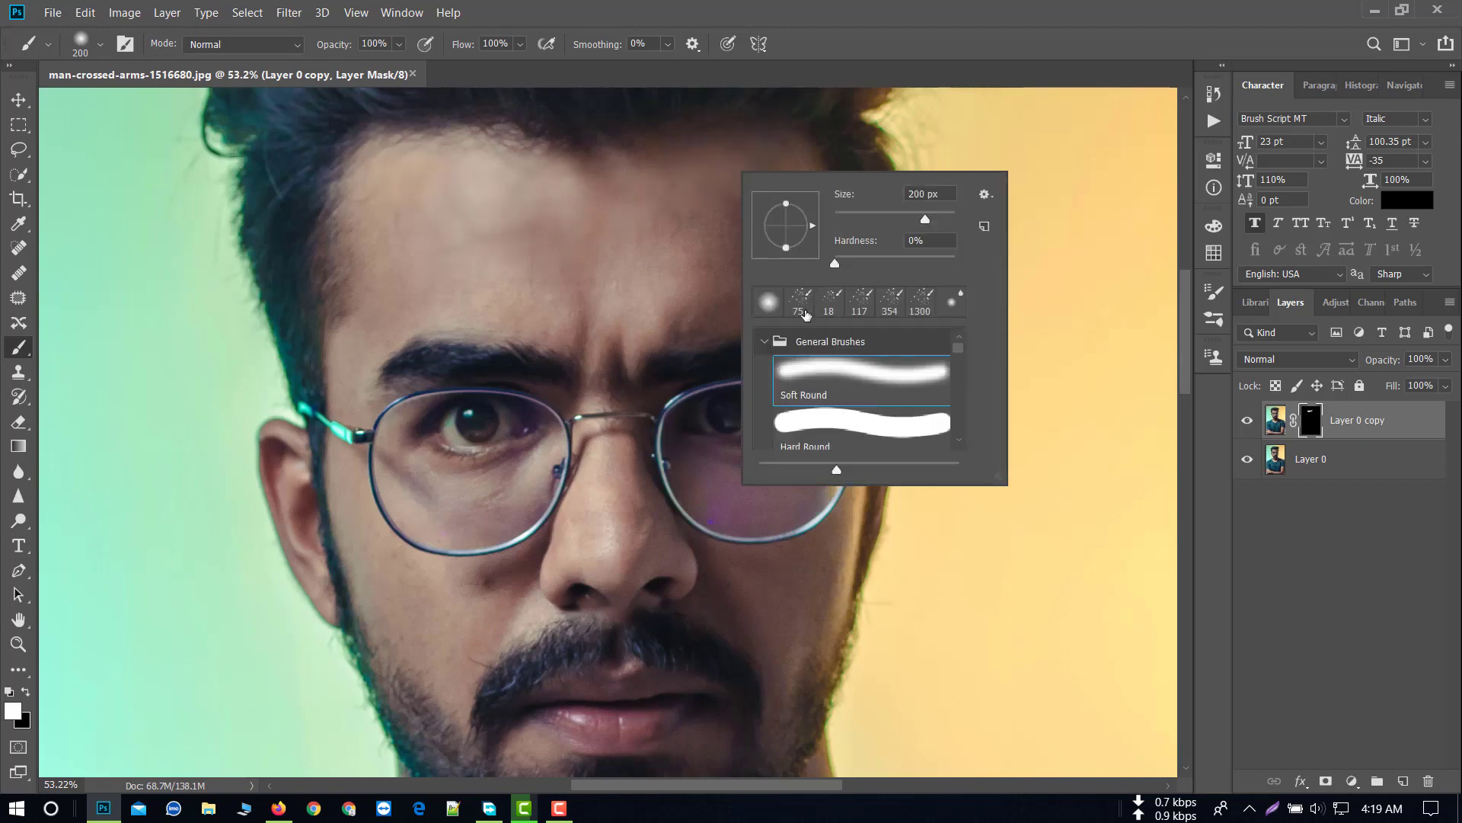
pyautogui.click(636, 243)
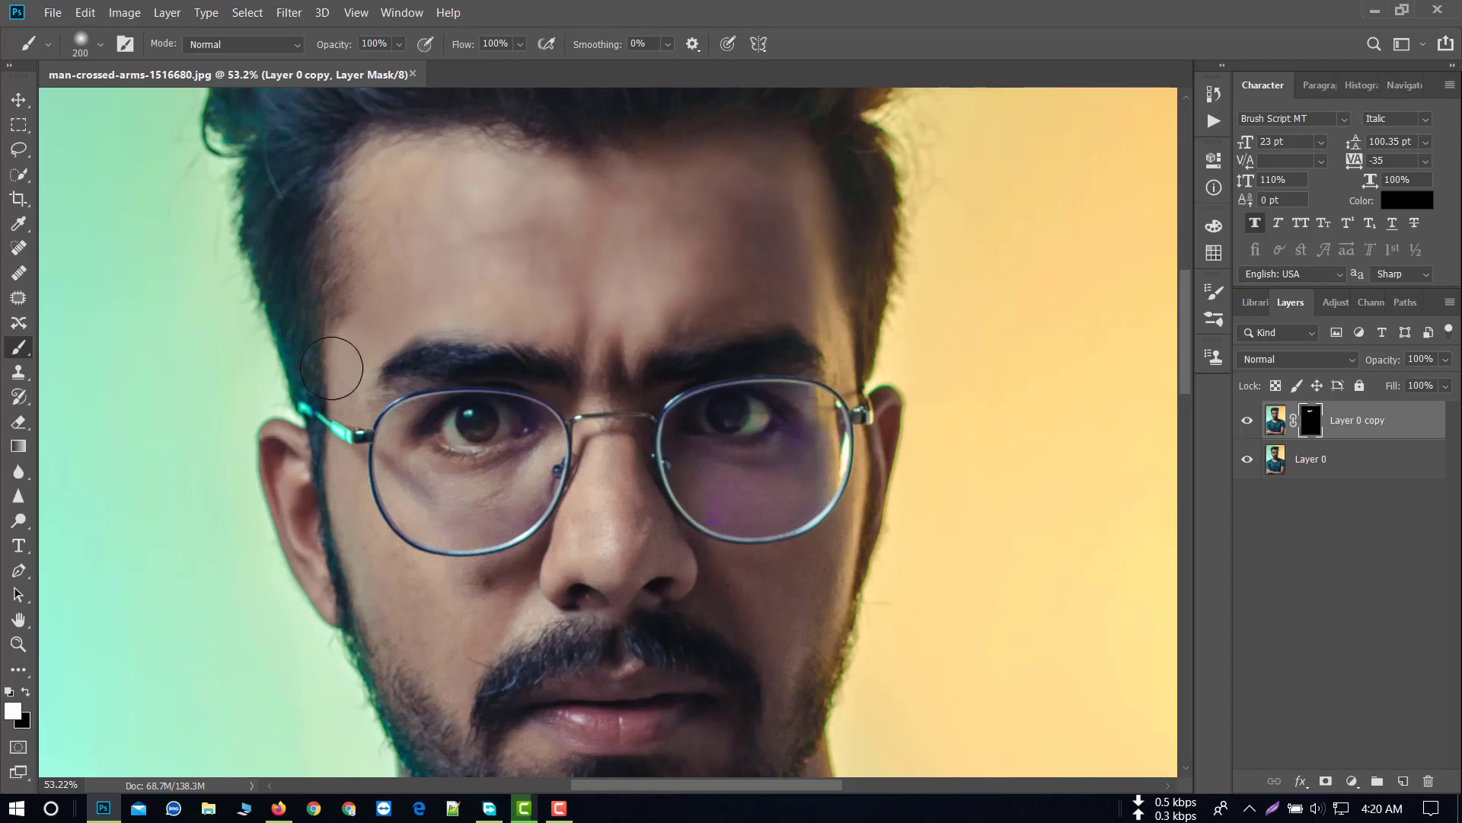
pyautogui.scroll(-3, 366, 327)
pyautogui.scroll(-3, 348, 463)
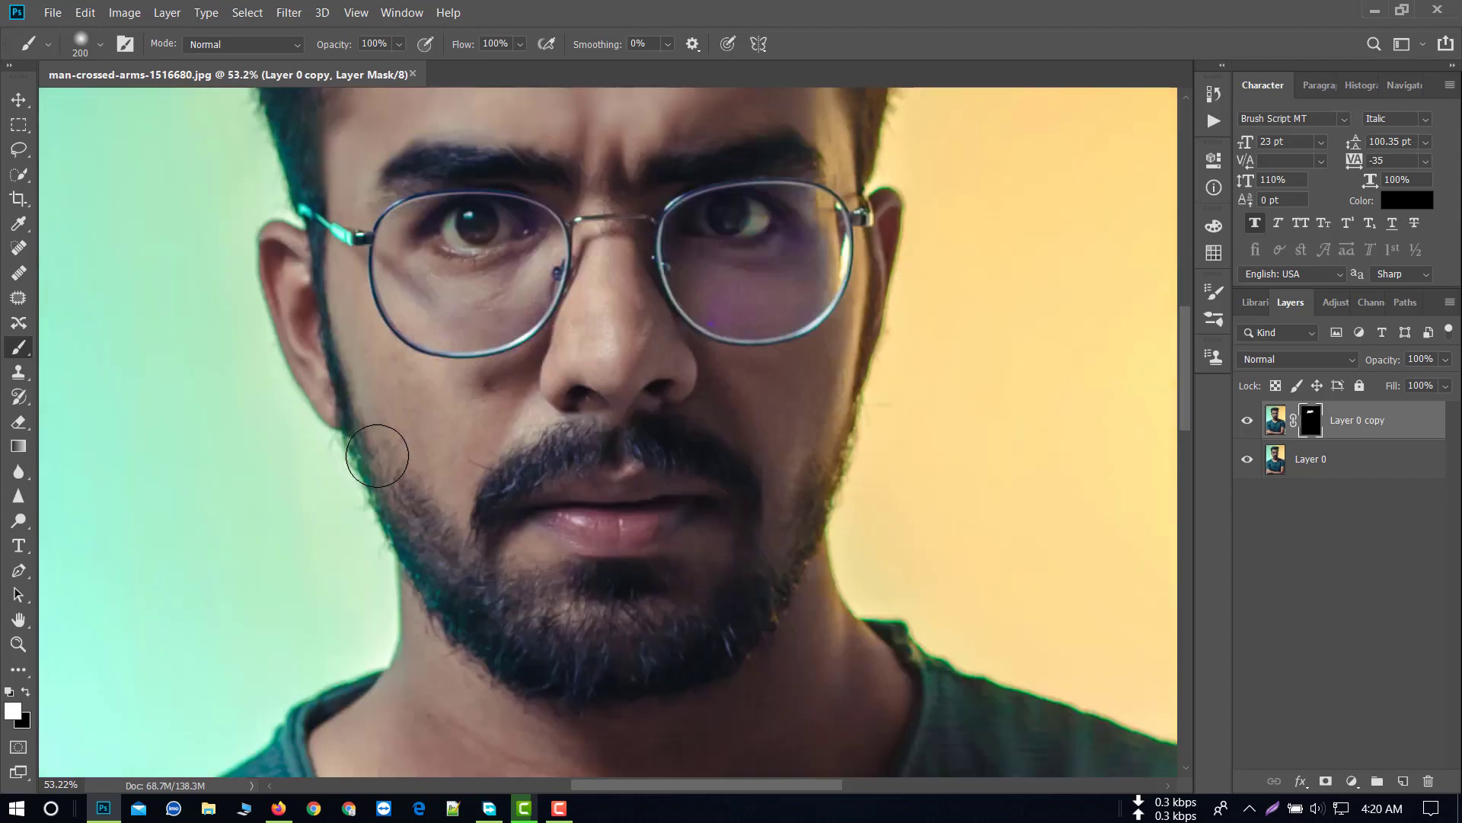
pyautogui.press('[')
pyautogui.press('[')
pyautogui.press('[')
pyautogui.press('[')
pyautogui.press('[')
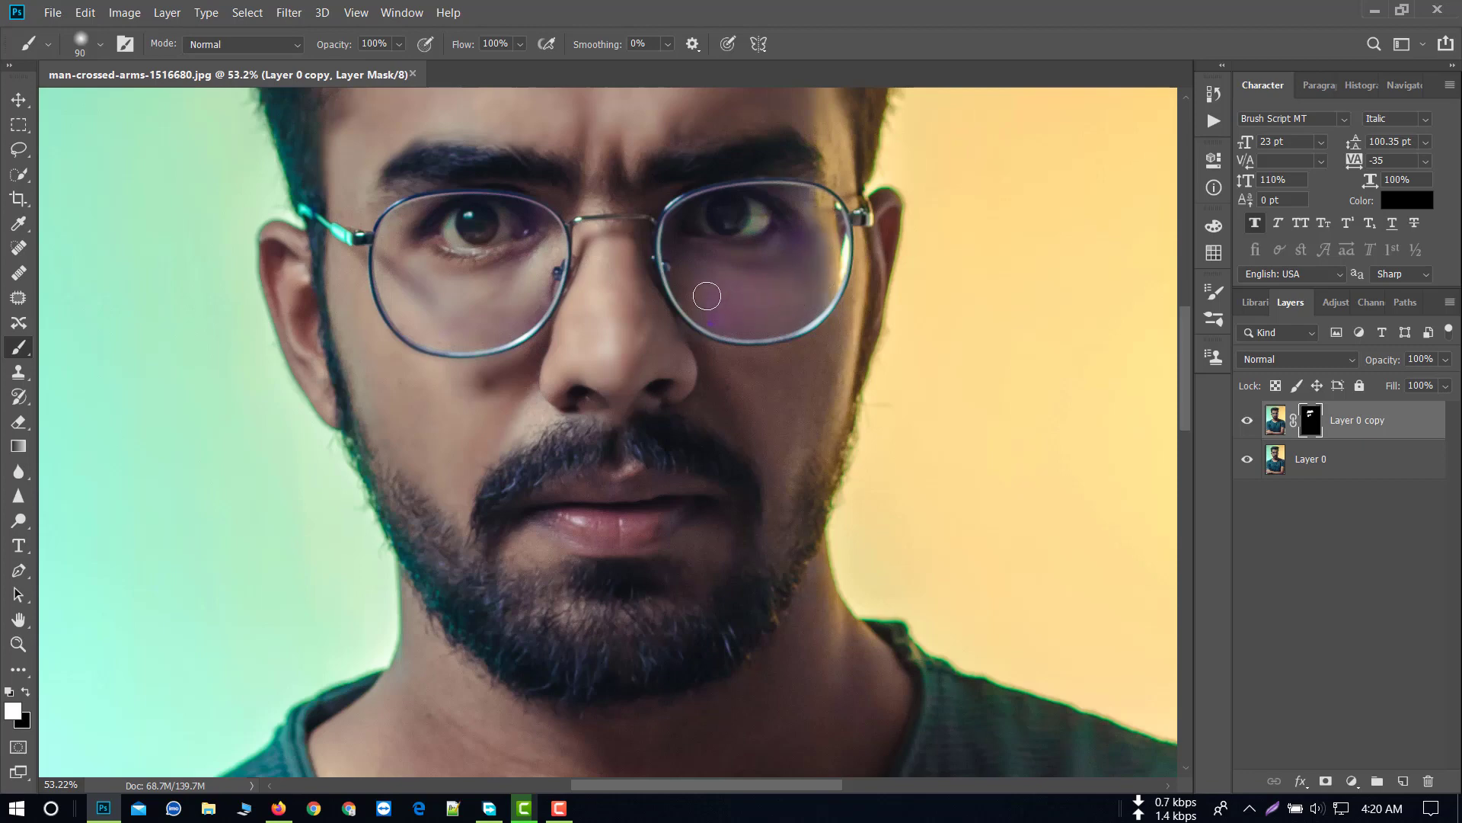
# Paint white on the mask over the cheek, lips and neck, then fit the photo on screen
pyautogui.scroll(-2, 769, 419)
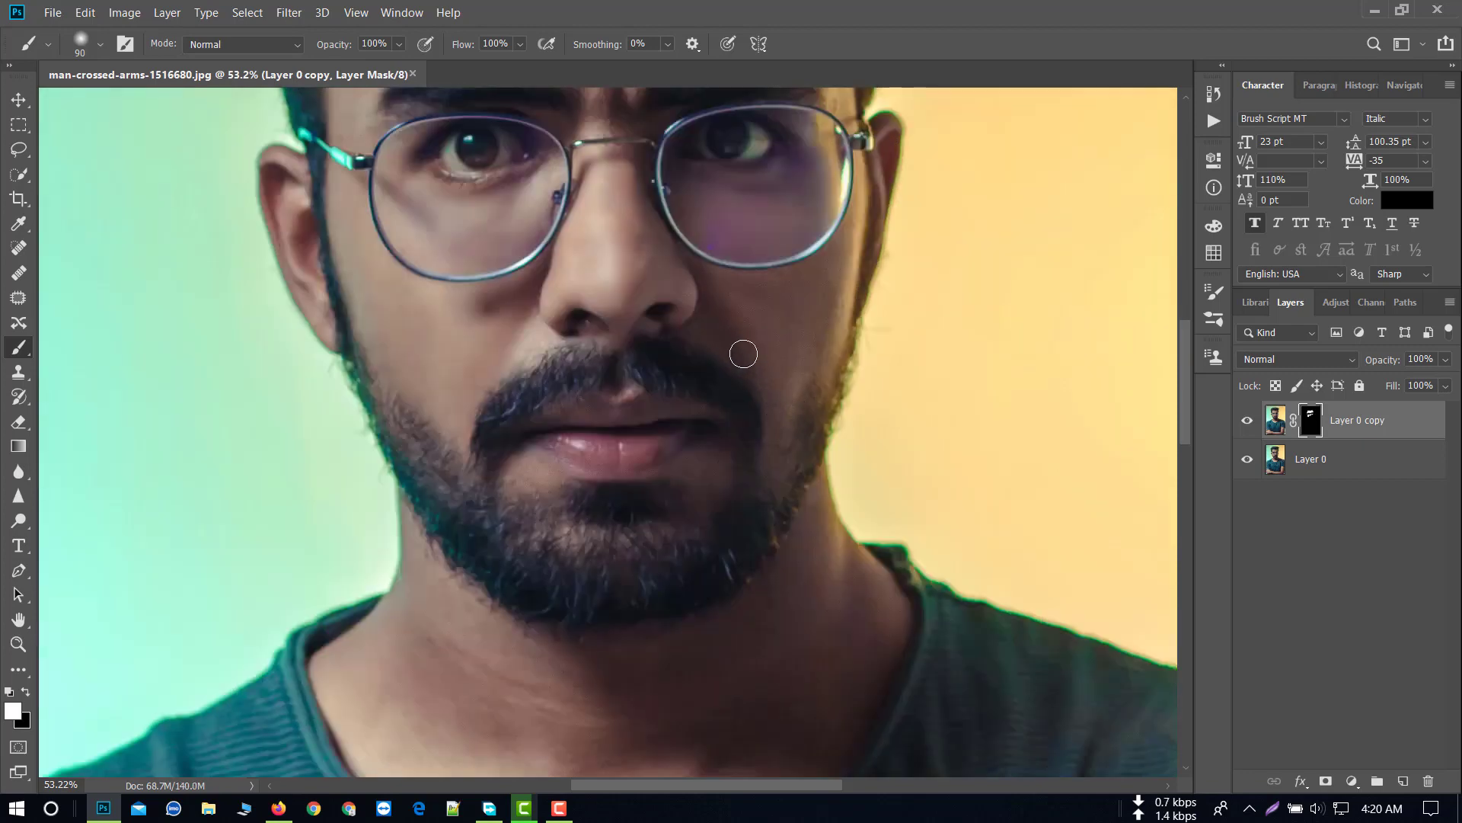
pyautogui.moveTo(744, 353); pyautogui.dragTo(771, 456)
pyautogui.moveTo(580, 475); pyautogui.dragTo(654, 473)
pyautogui.scroll(-5, 663, 484)
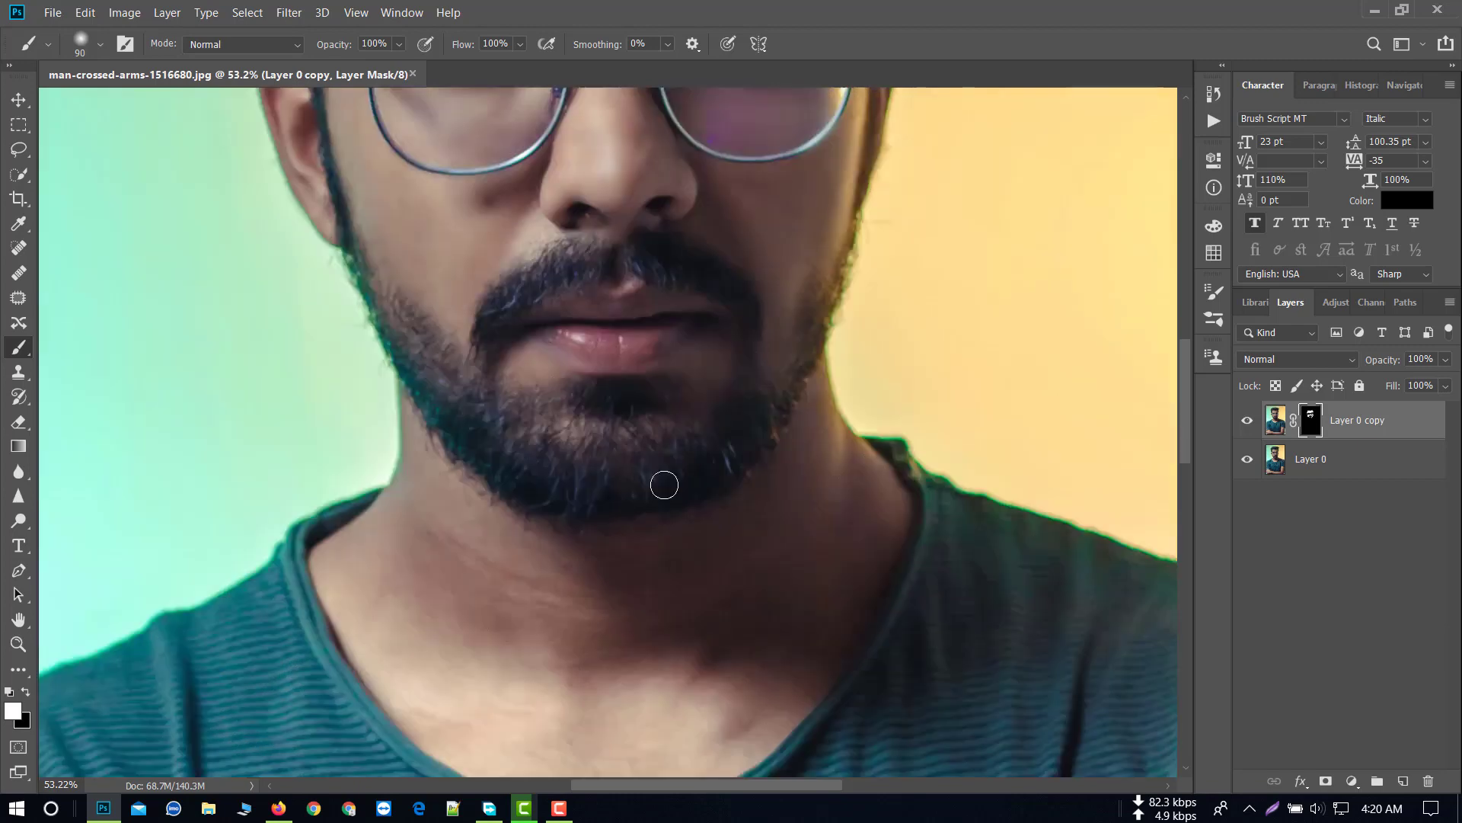
pyautogui.press('[')
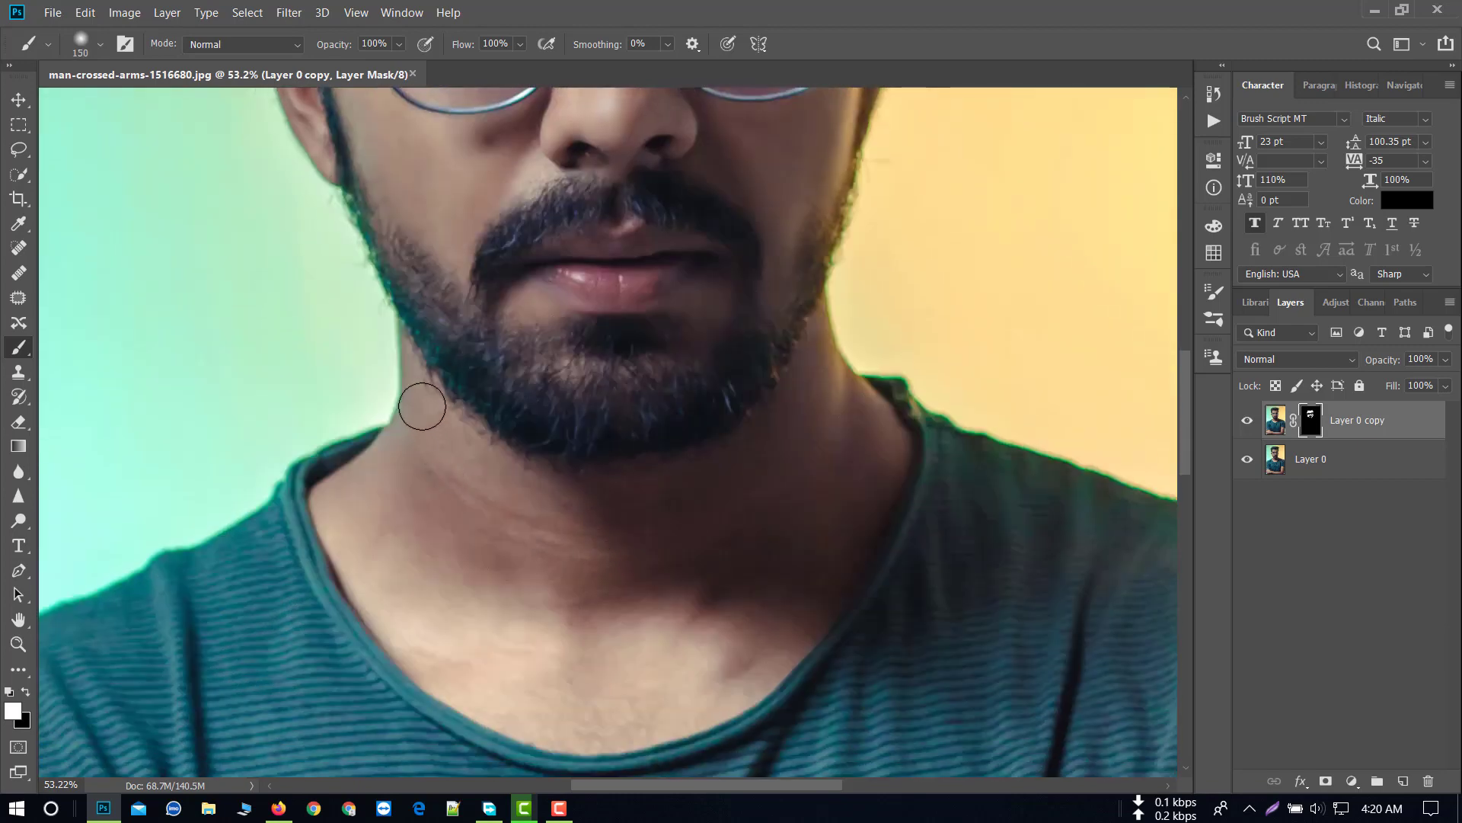
pyautogui.press(']')
pyautogui.press(']')
pyautogui.press(']')
pyautogui.hotkey('ctrl', '0')
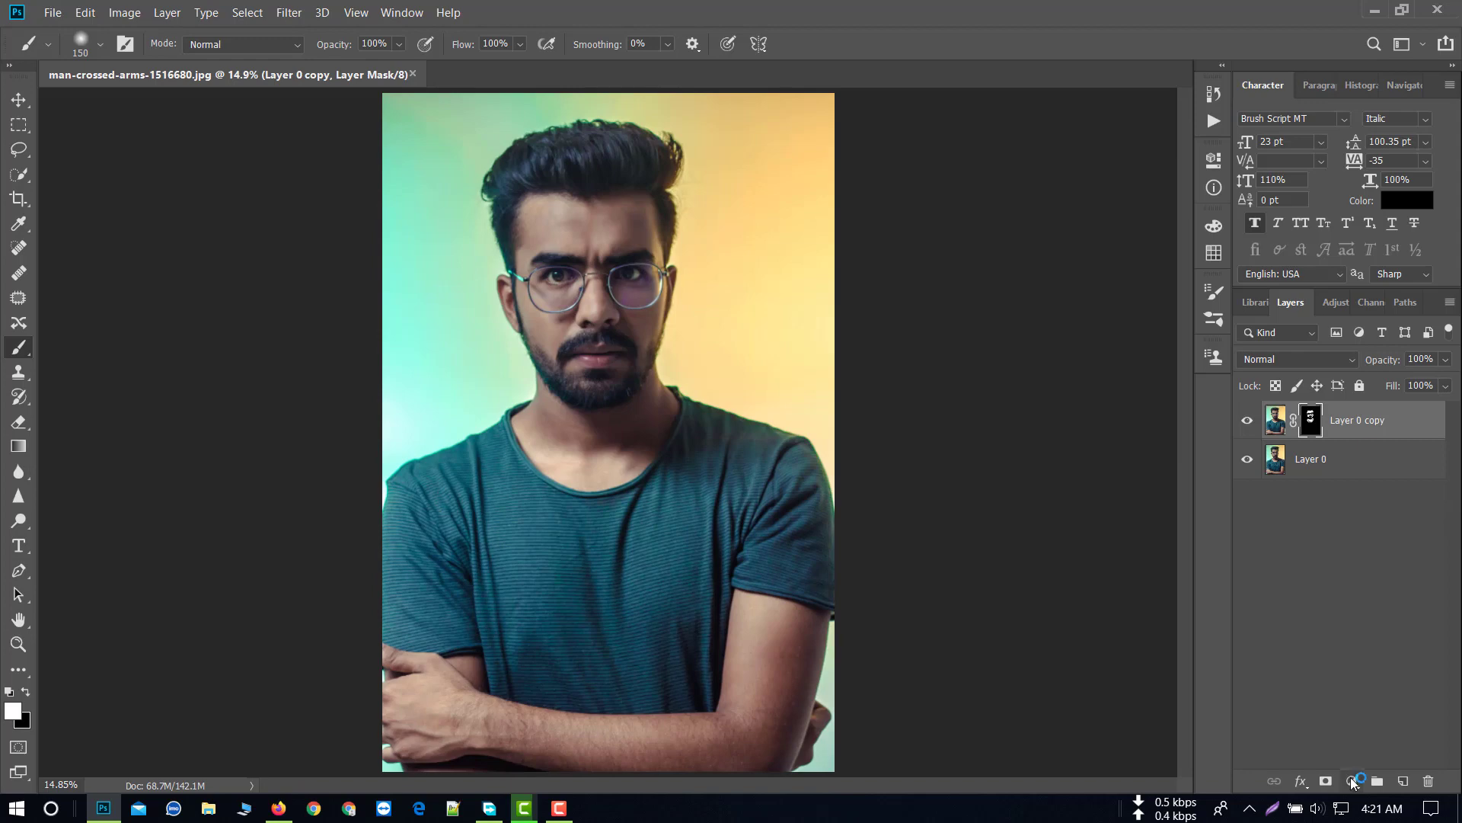
# Add a Solid Color fill layer in red ff0000 above the portrait
pyautogui.click(1351, 783)
pyautogui.click(1340, 445)
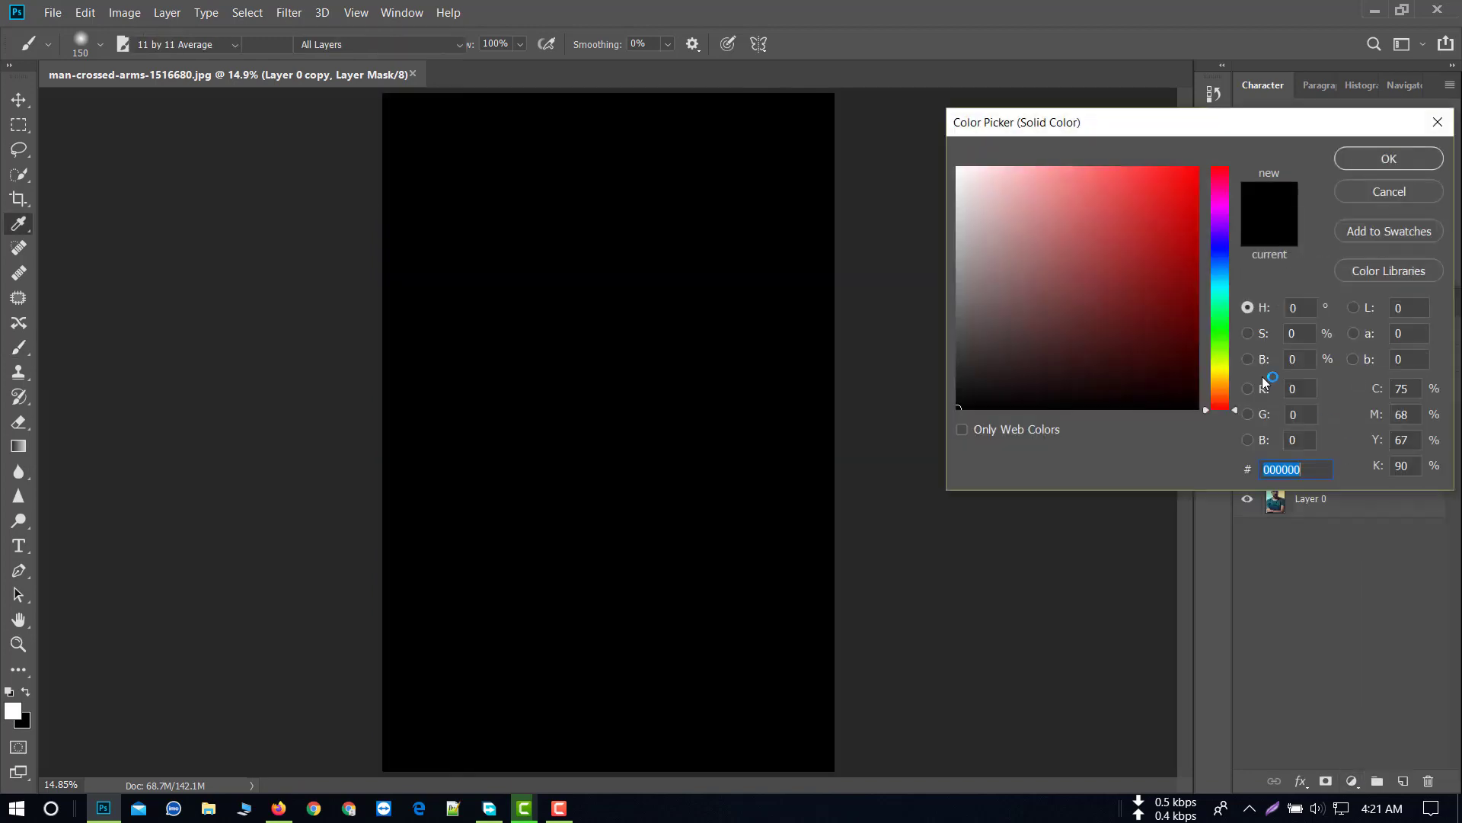
pyautogui.write('ff0000')
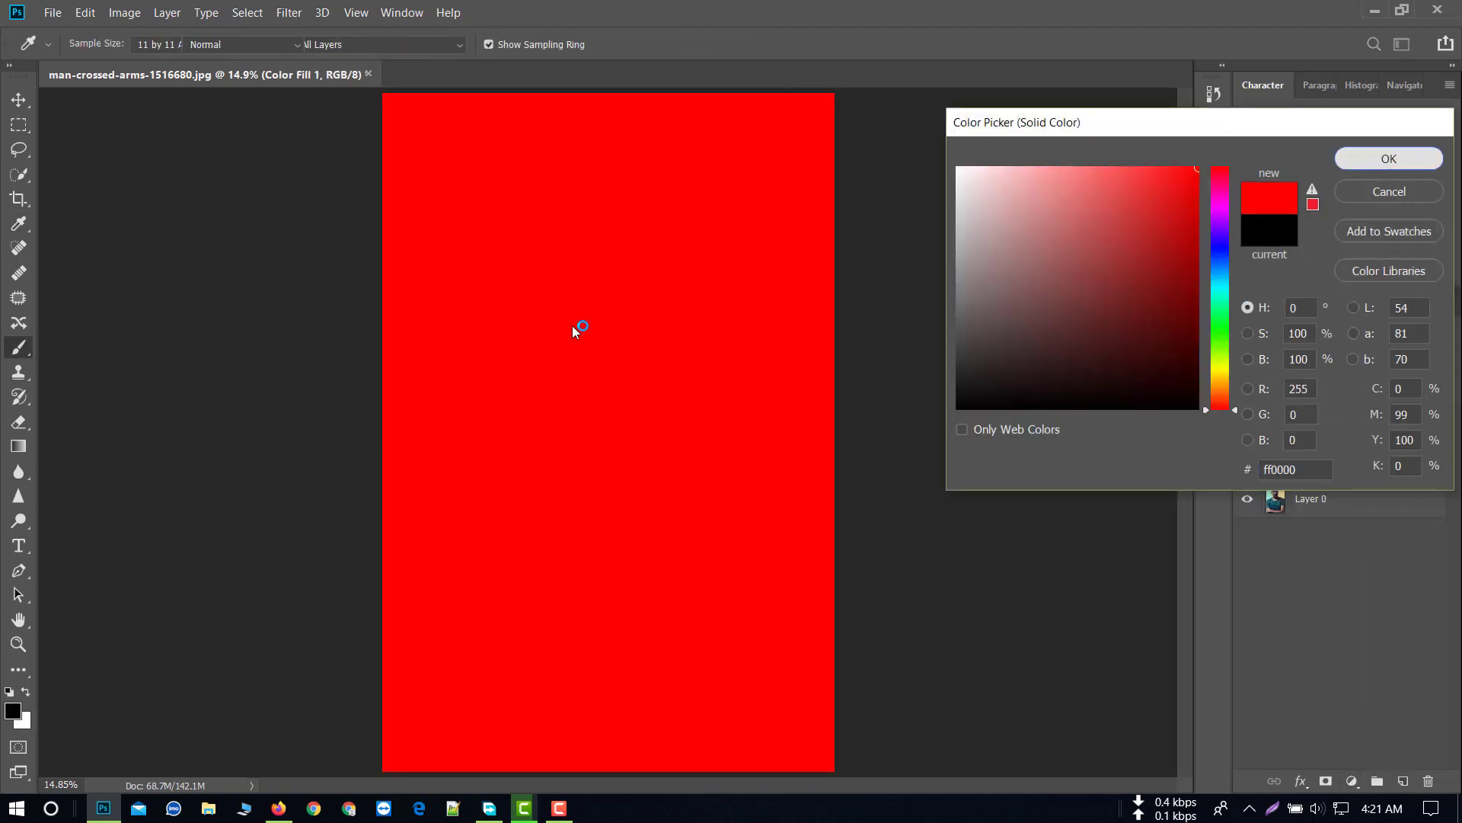
pyautogui.press('Return')
pyautogui.click(22, 448)
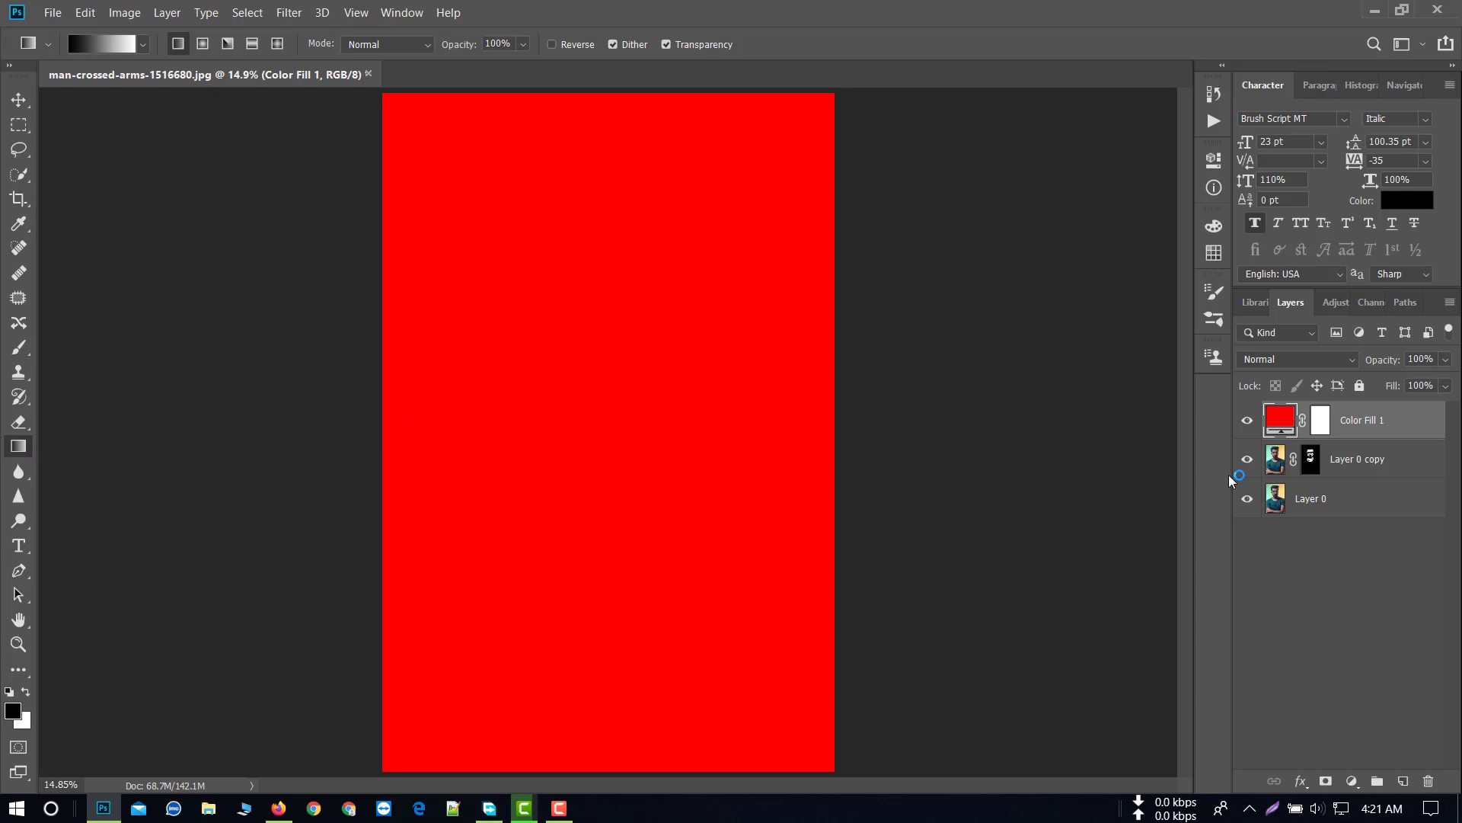
# Fade the red fill's mask with a horizontal gradient and set its blend mode to Subtract
pyautogui.click(1320, 420)
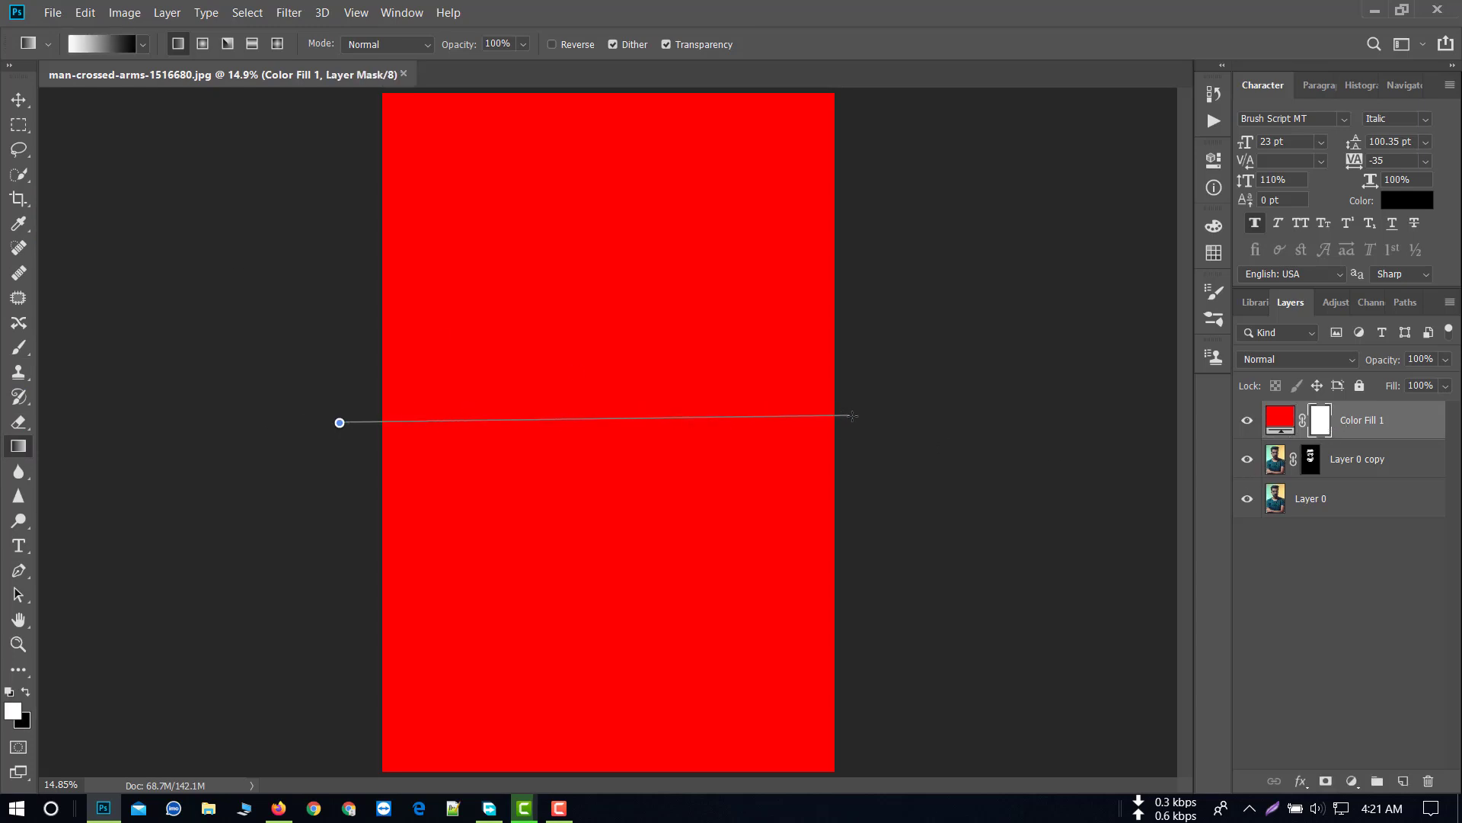
pyautogui.moveTo(509, 424); pyautogui.dragTo(854, 416)
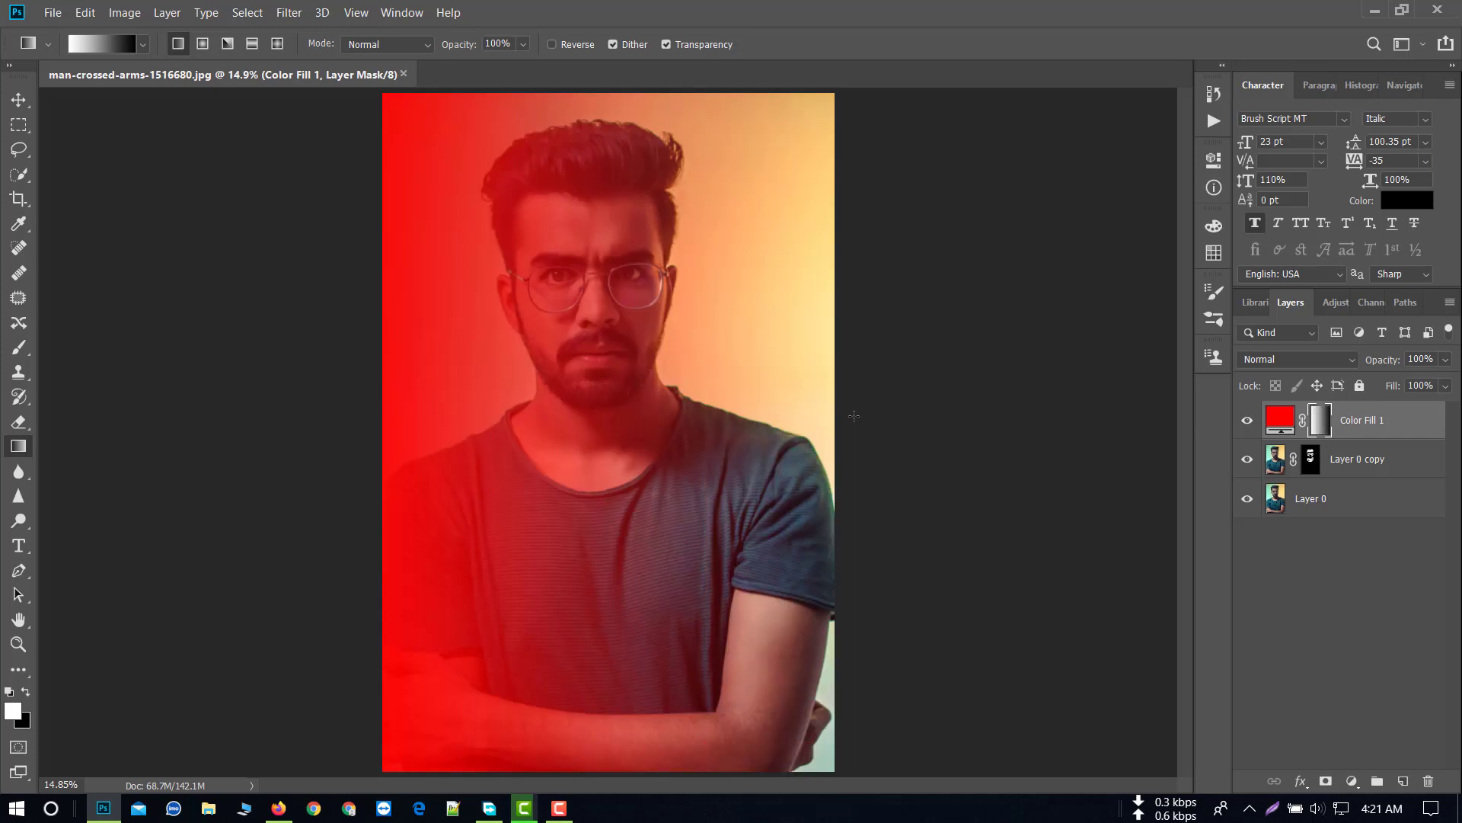
pyautogui.click(1321, 359)
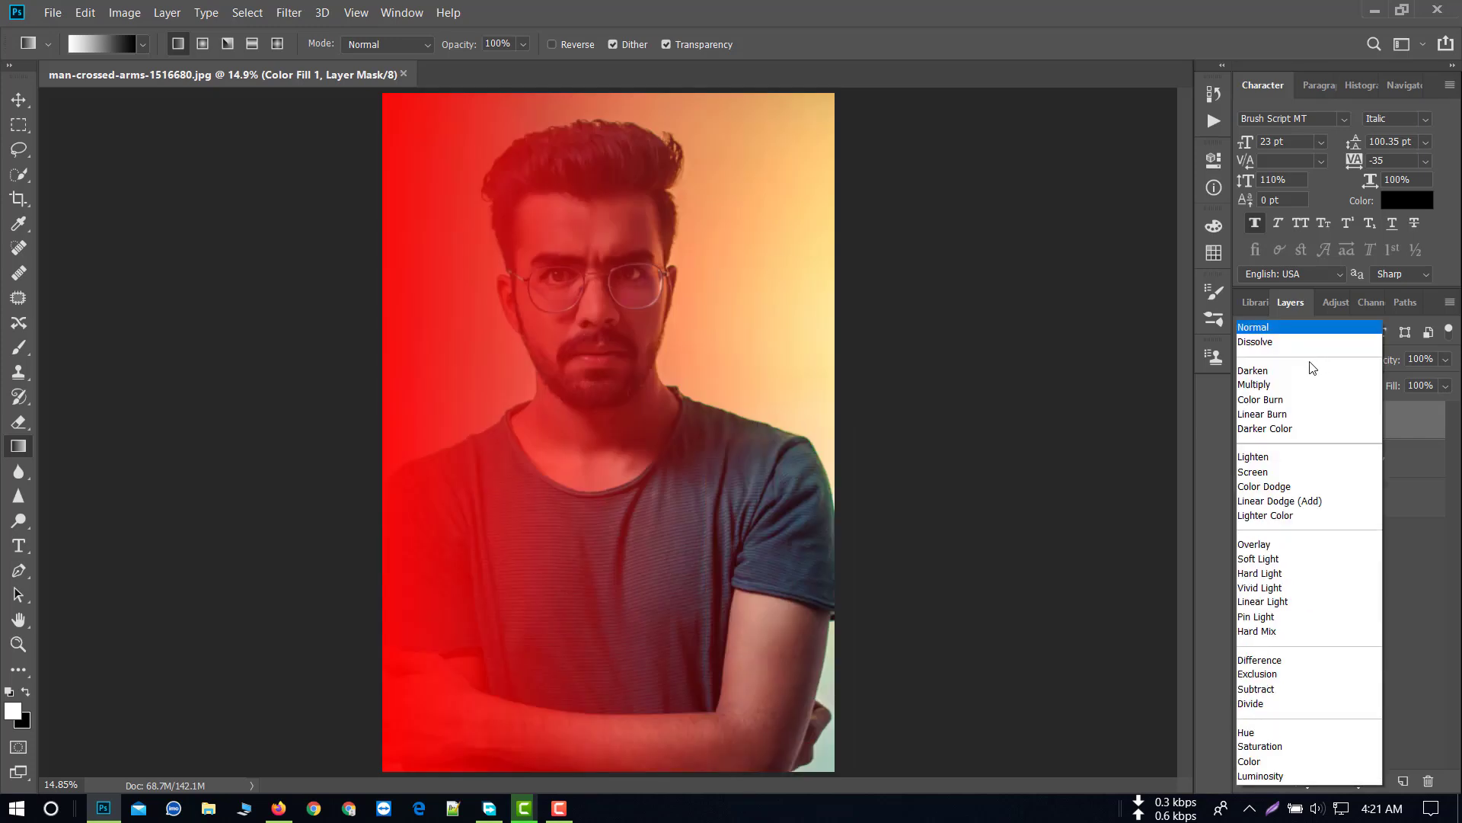
pyautogui.click(1246, 690)
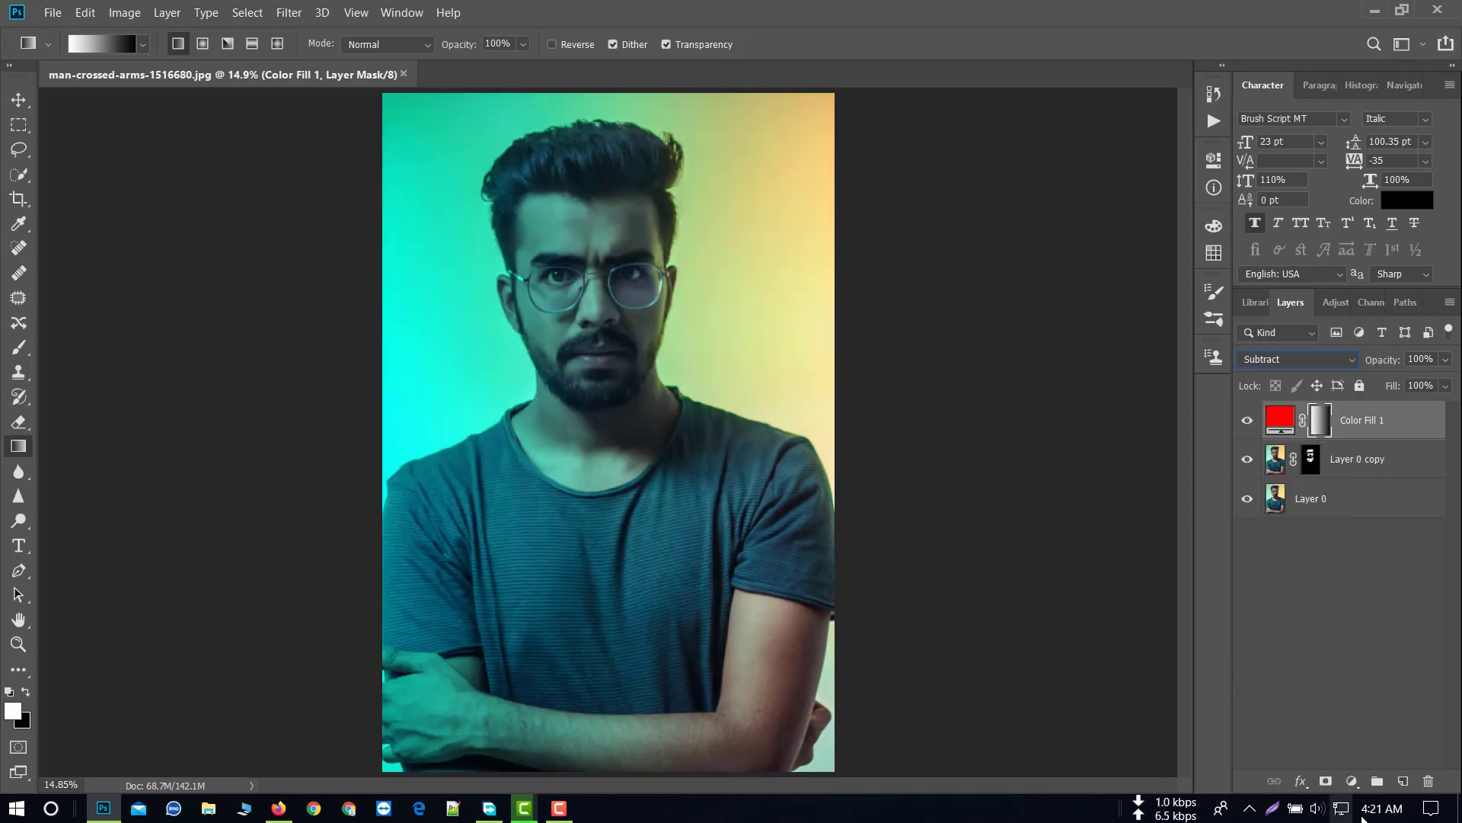
pyautogui.click(1352, 781)
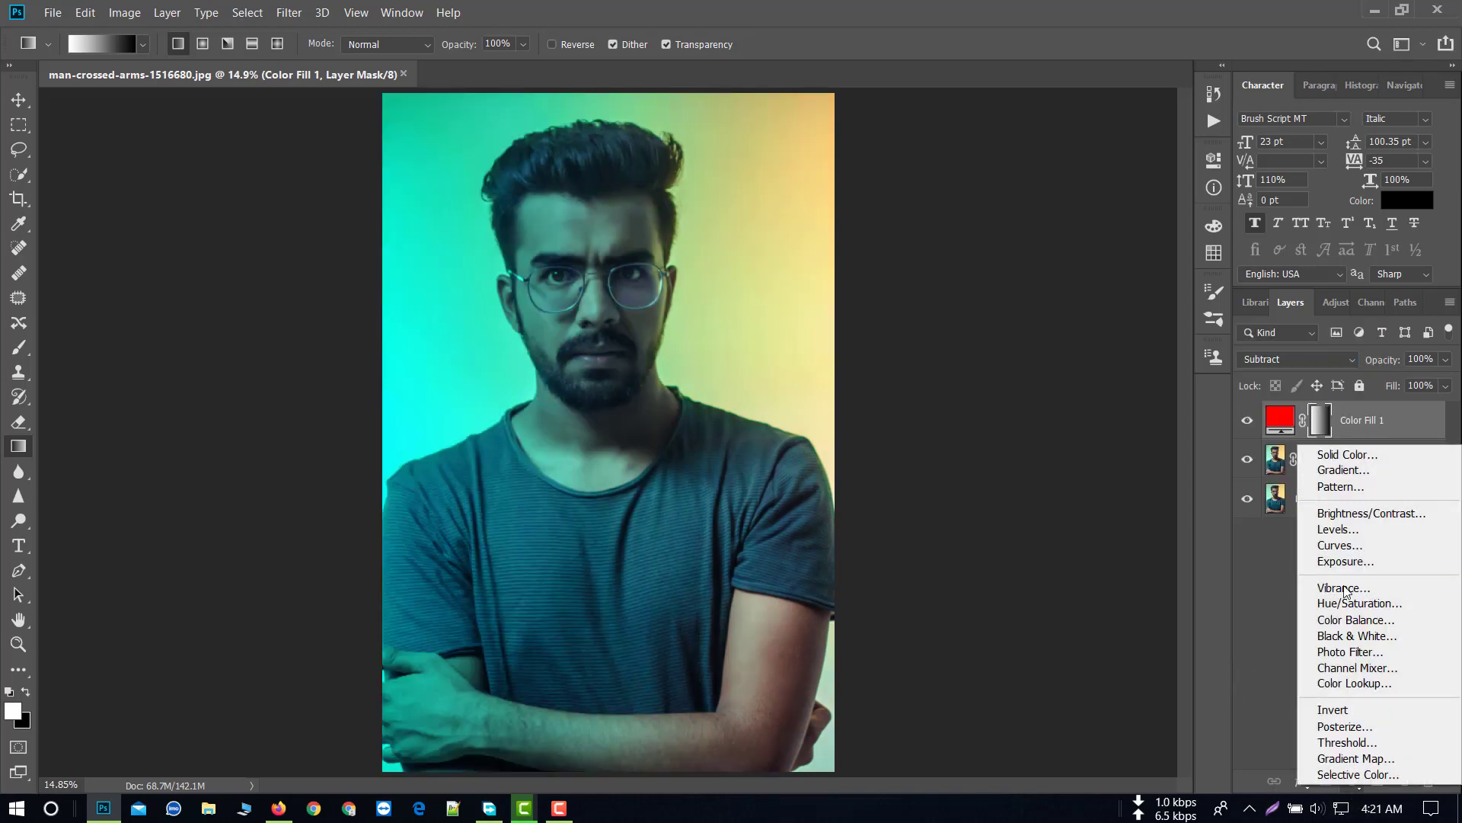
# Add a sky-blue #00b6f9 Solid Color fill and drag a right-to-left gradient on its mask
pyautogui.click(1313, 457)
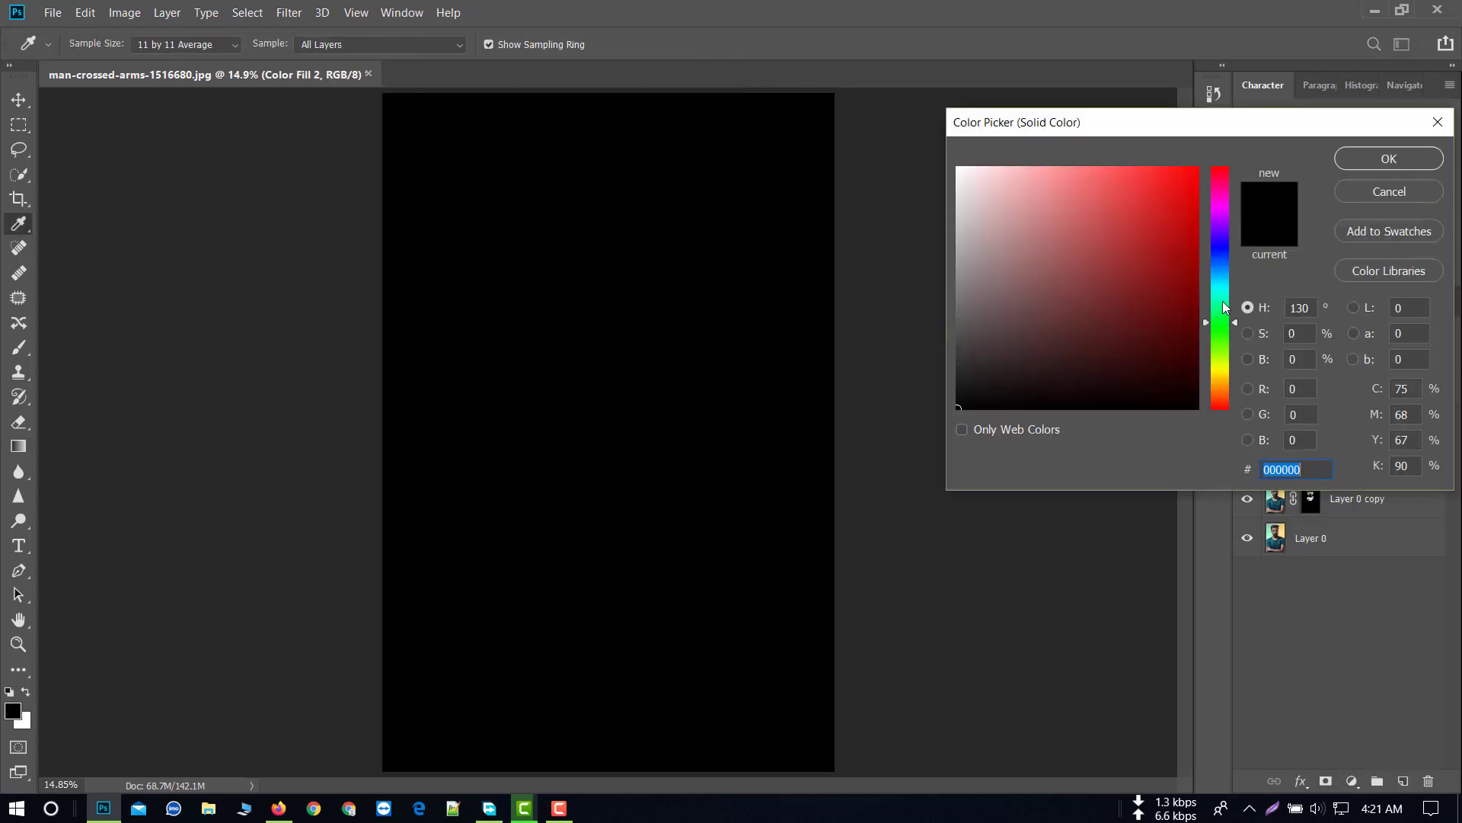
pyautogui.moveTo(1226, 307); pyautogui.dragTo(1230, 282)
pyautogui.moveTo(1181, 161); pyautogui.dragTo(1198, 171)
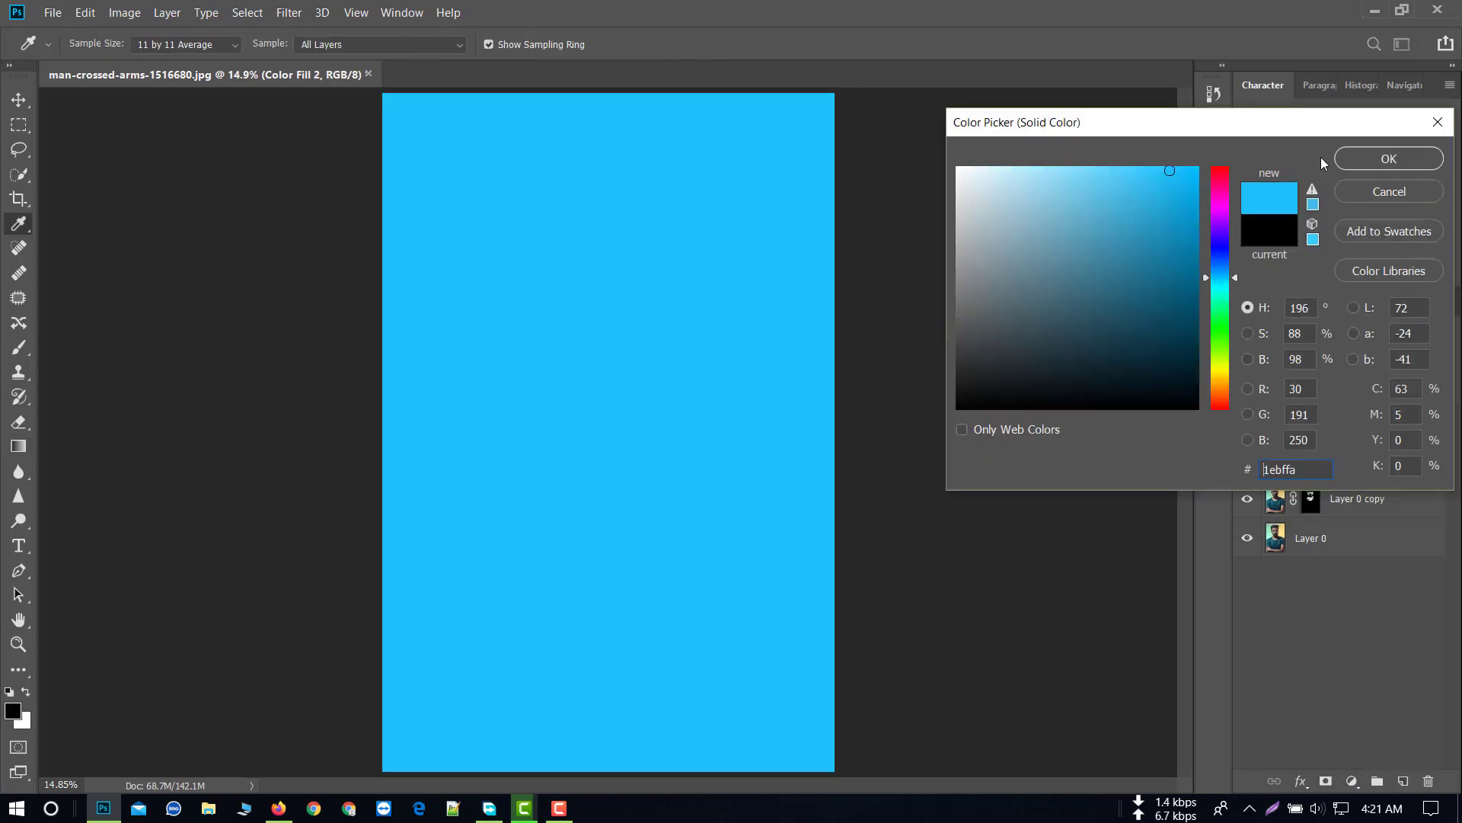
pyautogui.click(1362, 169)
pyautogui.click(1321, 420)
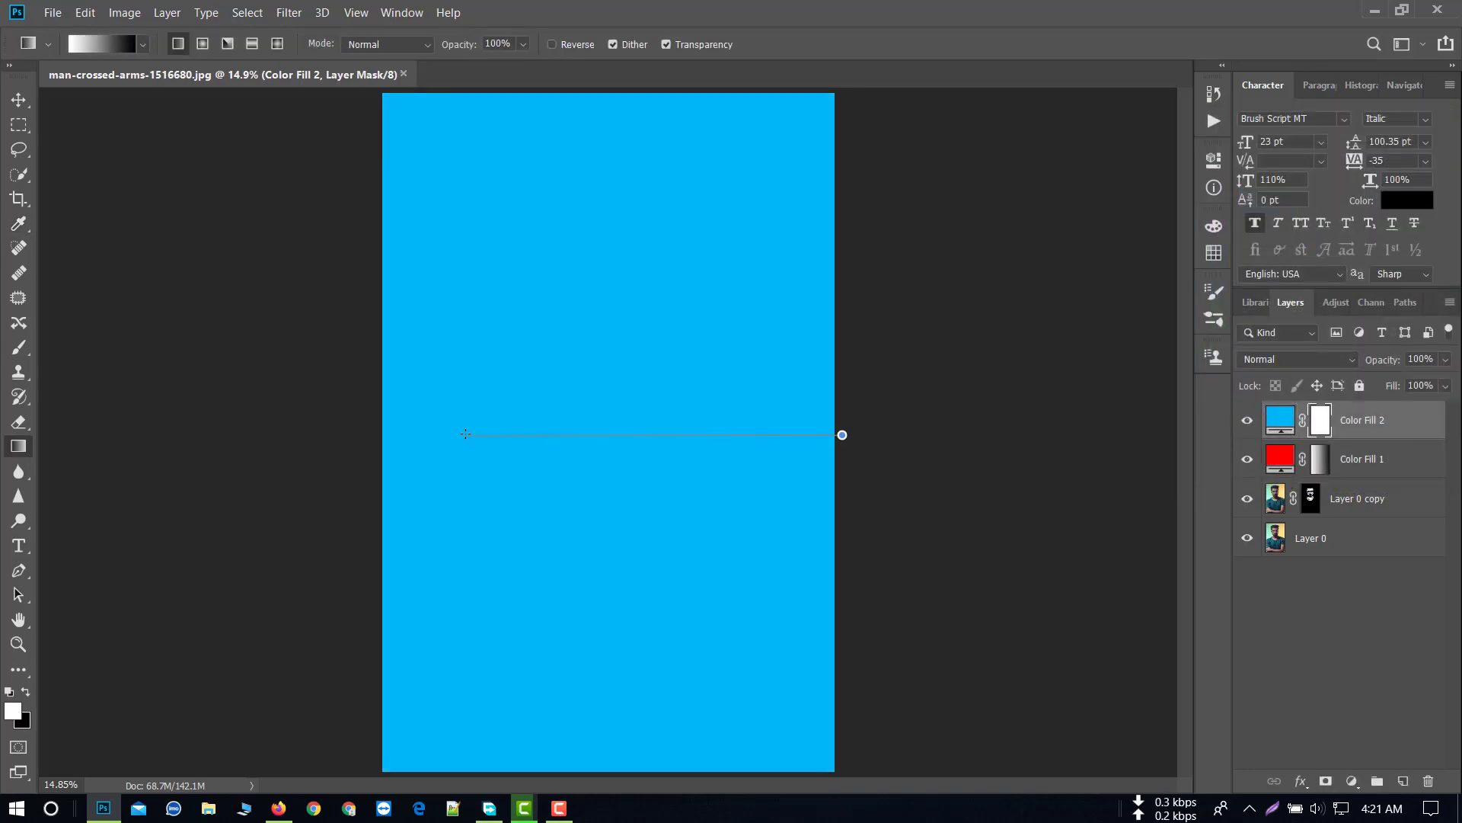
pyautogui.moveTo(762, 433); pyautogui.dragTo(466, 434)
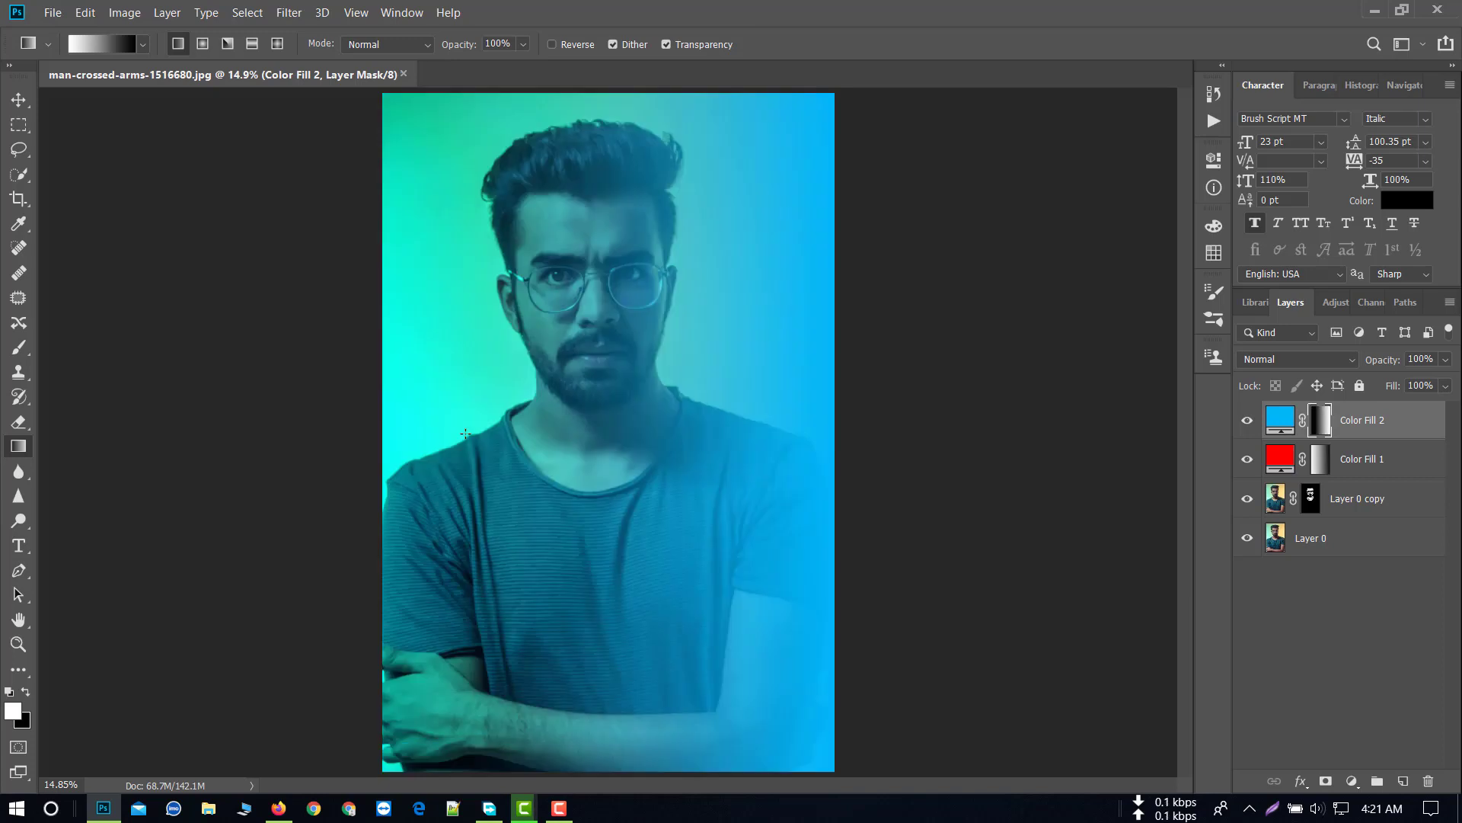
# Set Color Fill 2 to Subtract and redraw its mask gradient for a teal-left, red-right split
pyautogui.click(1324, 361)
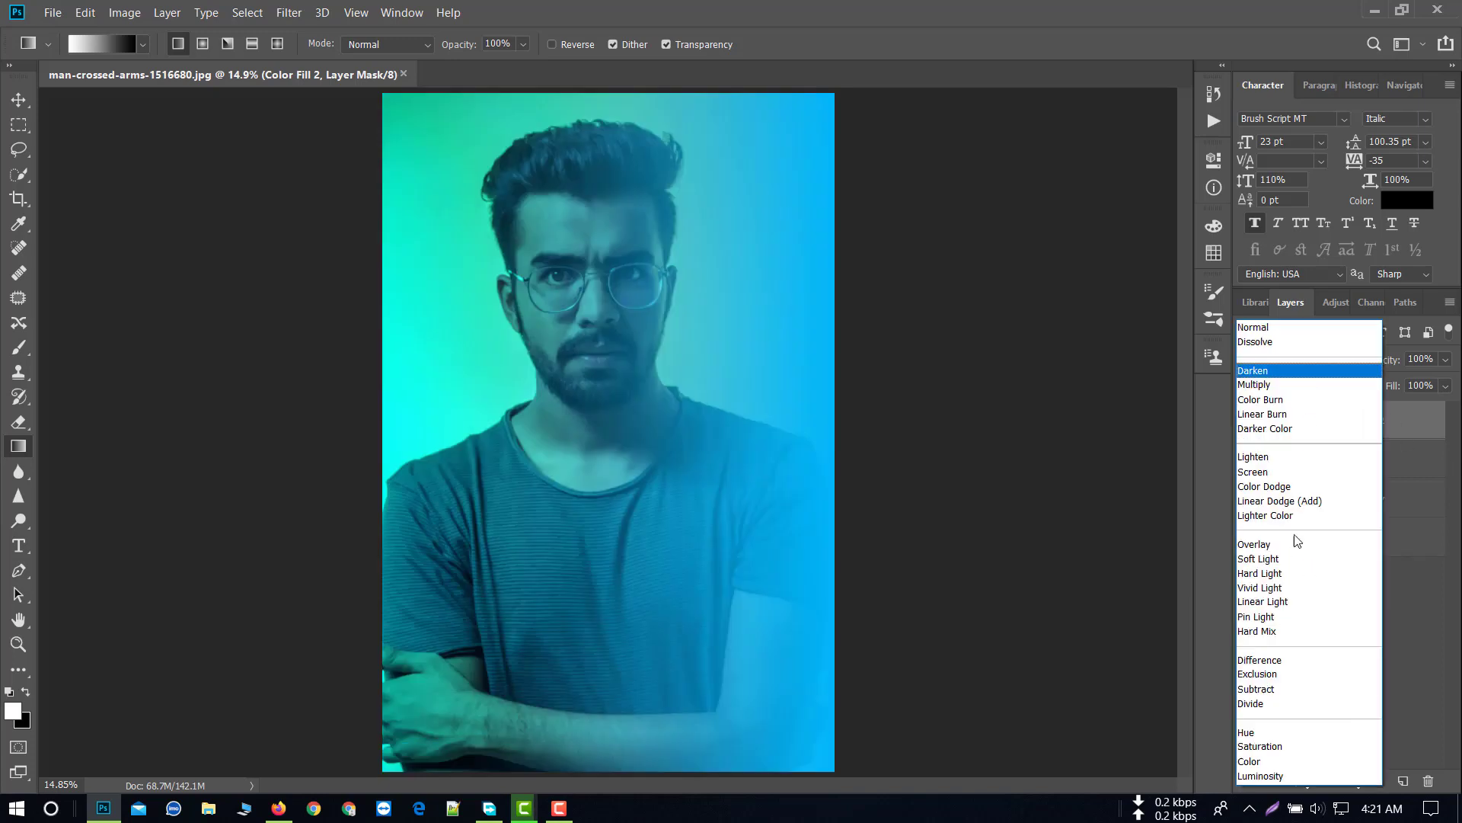
pyautogui.click(1255, 689)
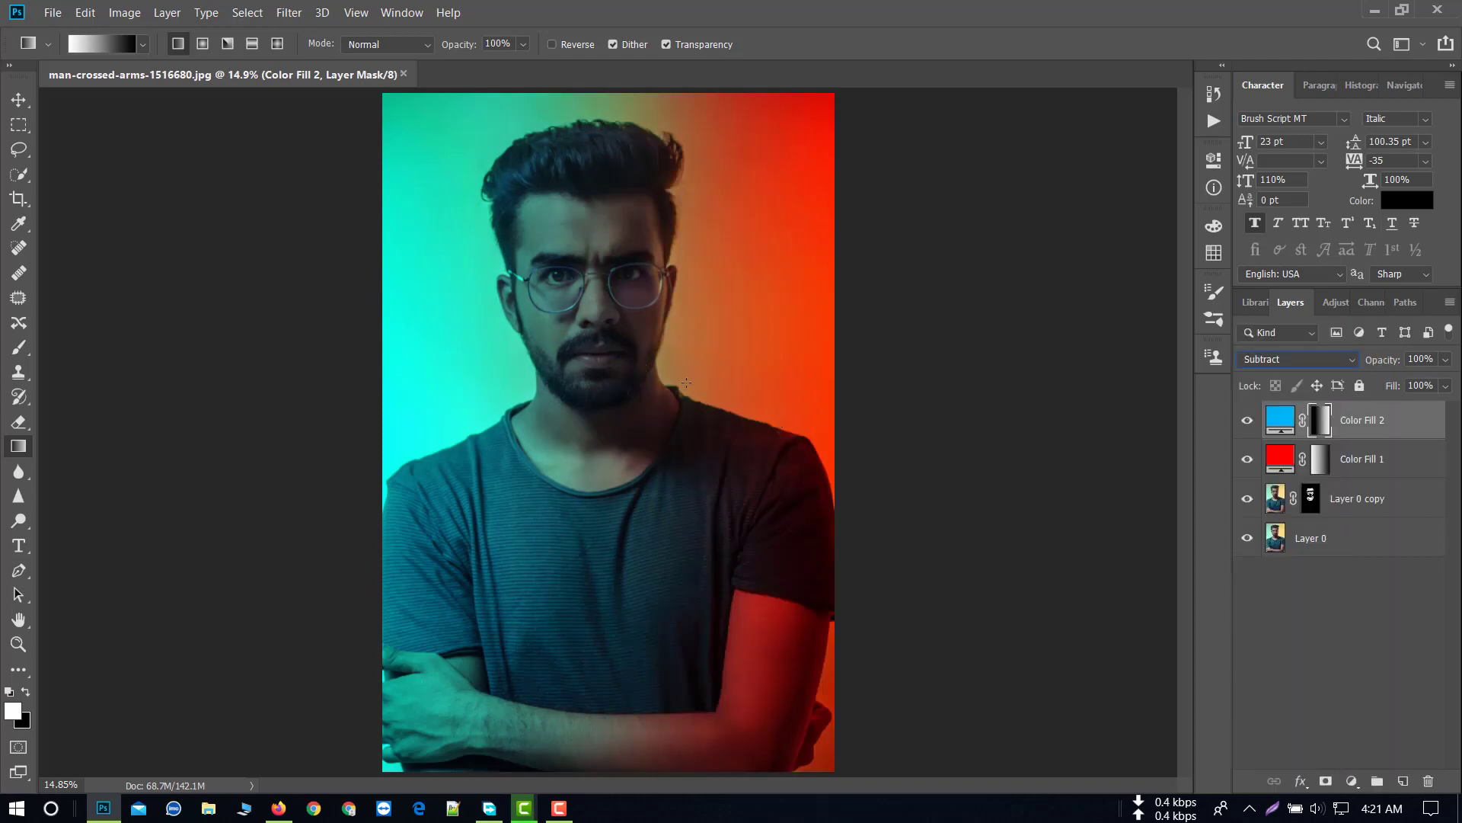
pyautogui.moveTo(580, 387); pyautogui.dragTo(530, 399)
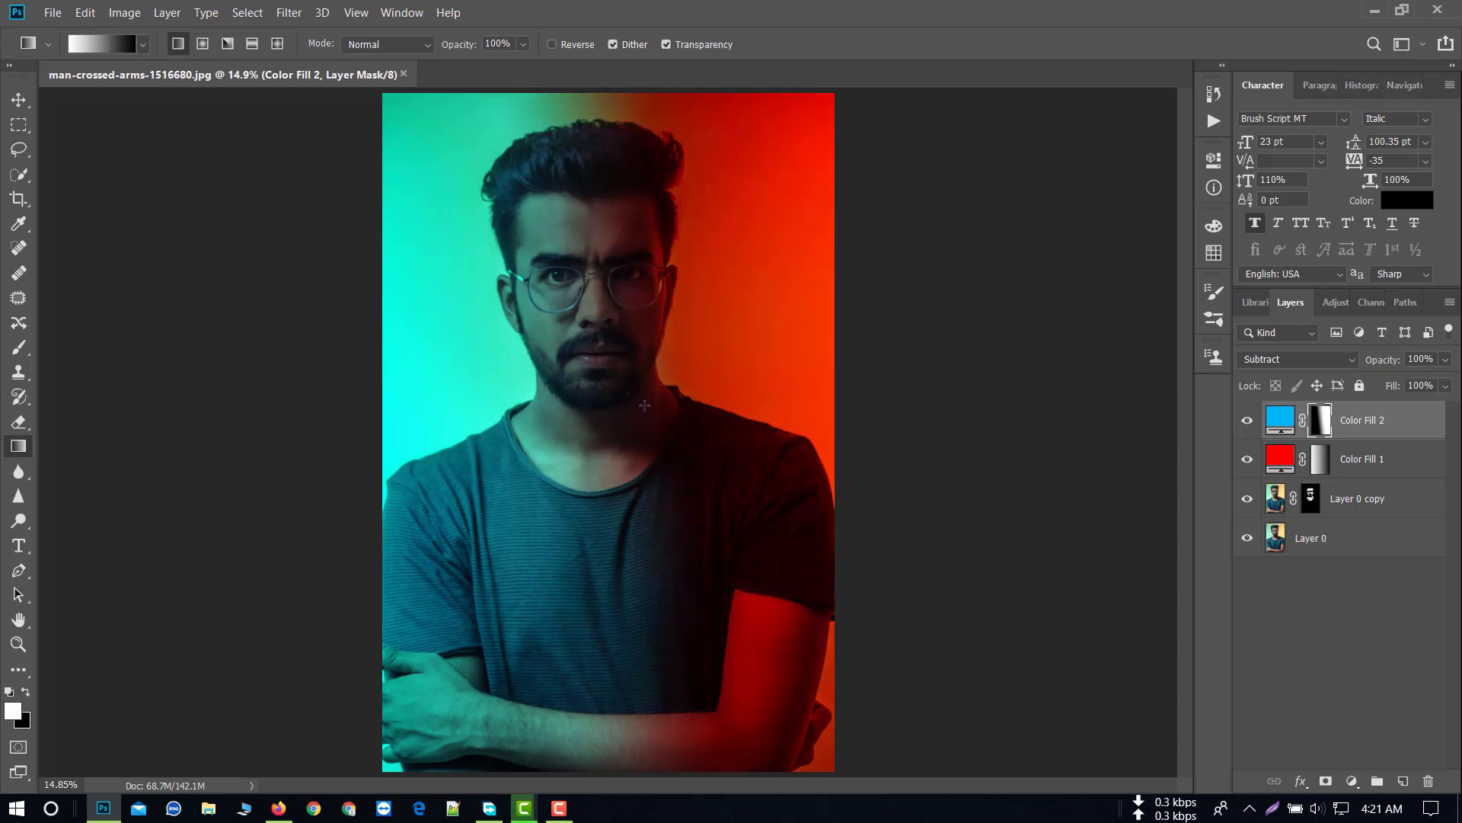
pyautogui.moveTo(645, 405)
pyautogui.mouseDown()
pyautogui.moveTo(848, 448)
pyautogui.moveTo(575, 437)
pyautogui.mouseUp()
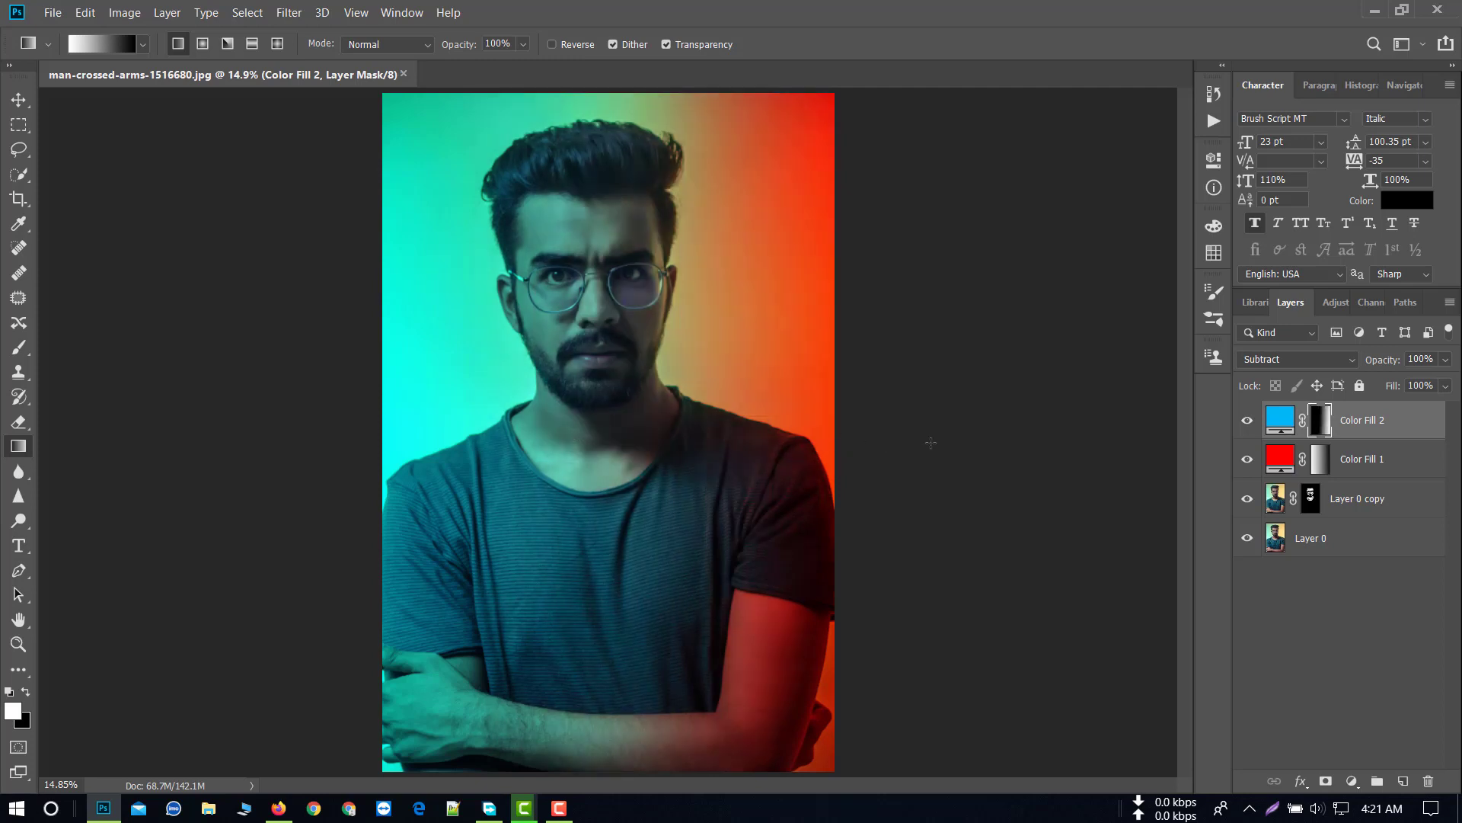
pyautogui.moveTo(931, 443); pyautogui.dragTo(214, 432)
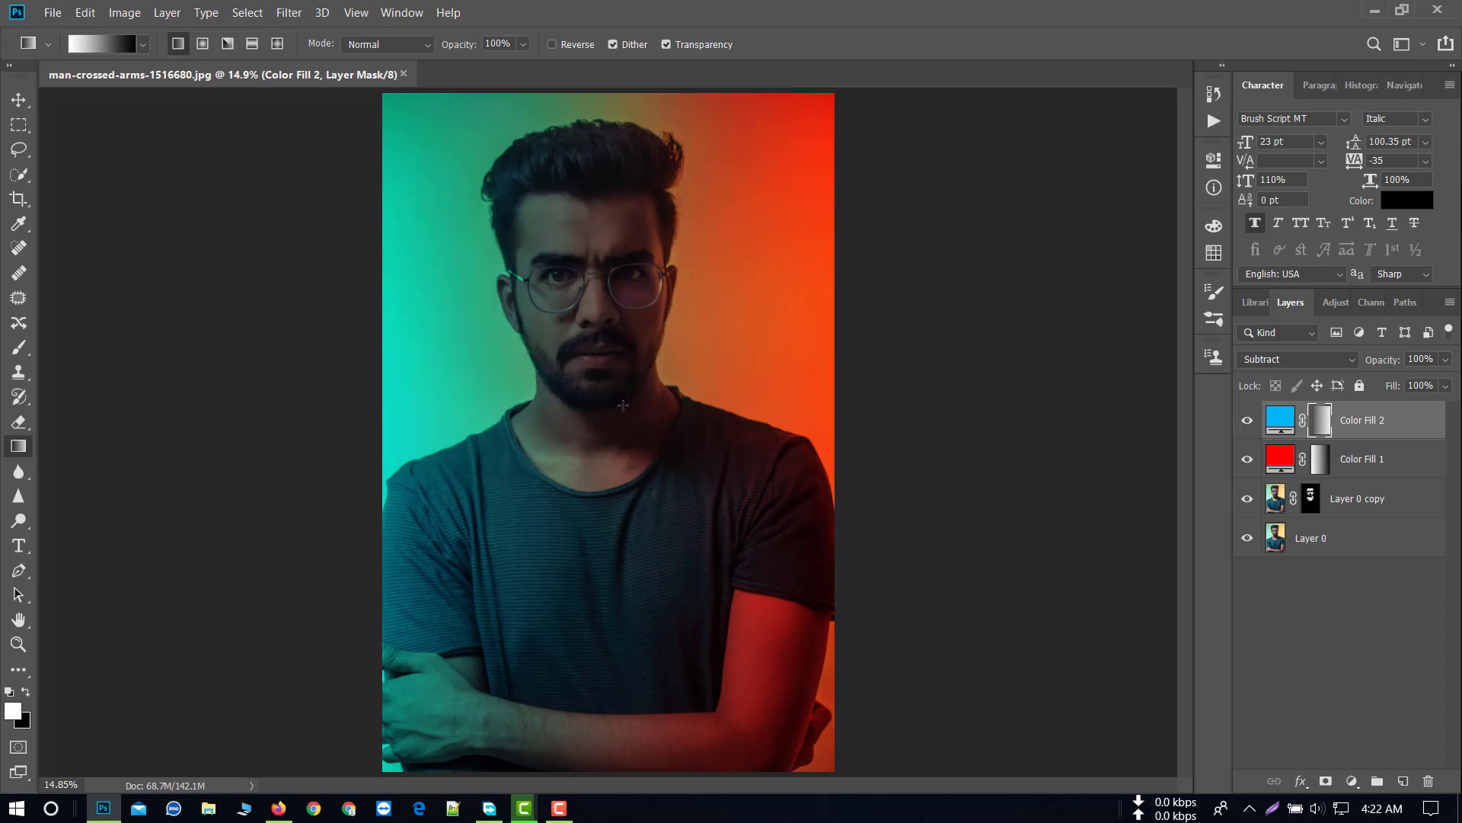
pyautogui.press('z')
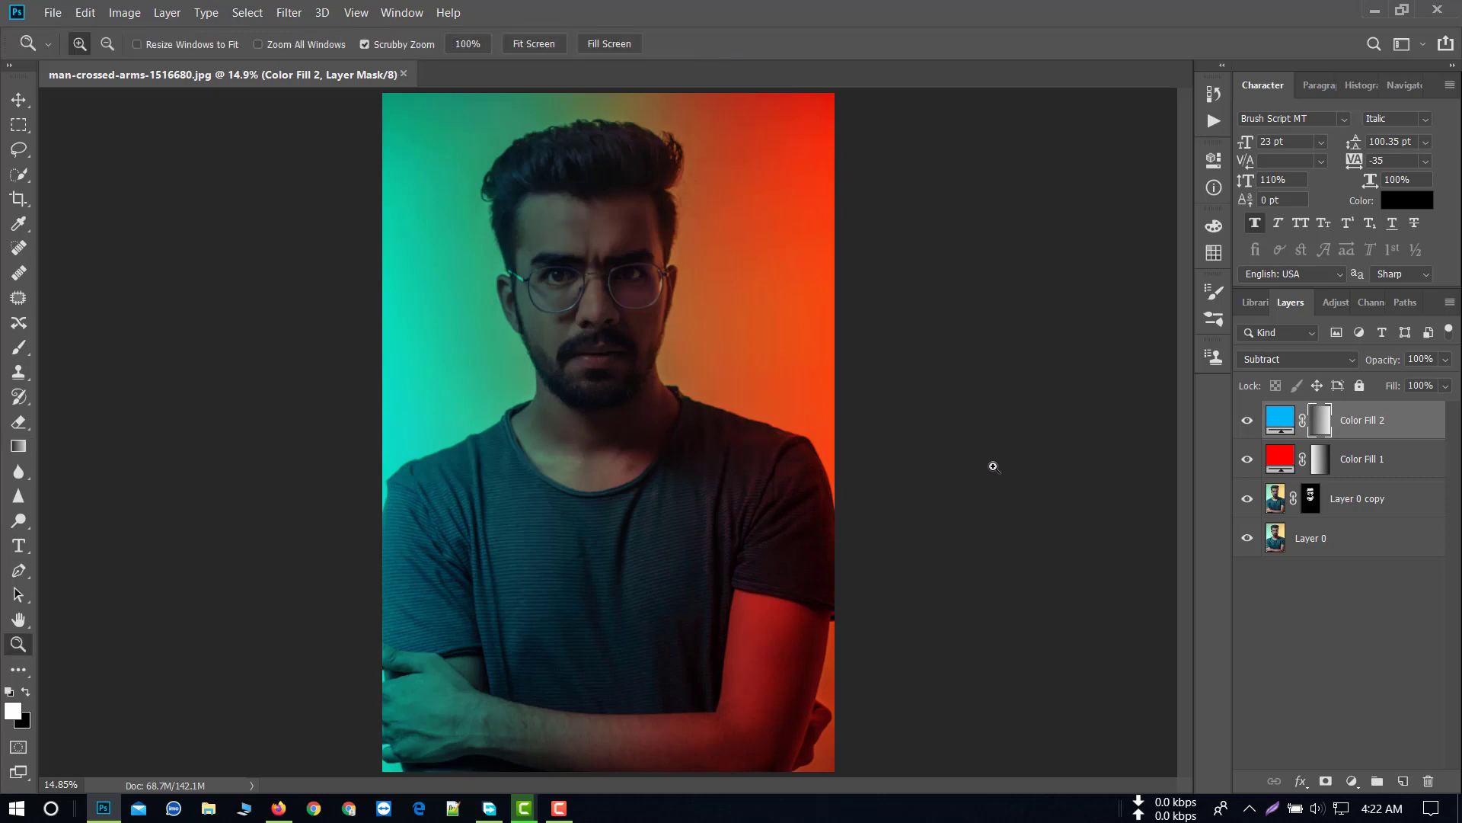
# Zoom out to the full portrait and redraw Color Fill 2's mask gradient right to left
pyautogui.moveTo(945, 467)
pyautogui.mouseDown()
pyautogui.moveTo(644, 466)
pyautogui.moveTo(817, 421)
pyautogui.mouseUp()
pyautogui.click(818, 422)
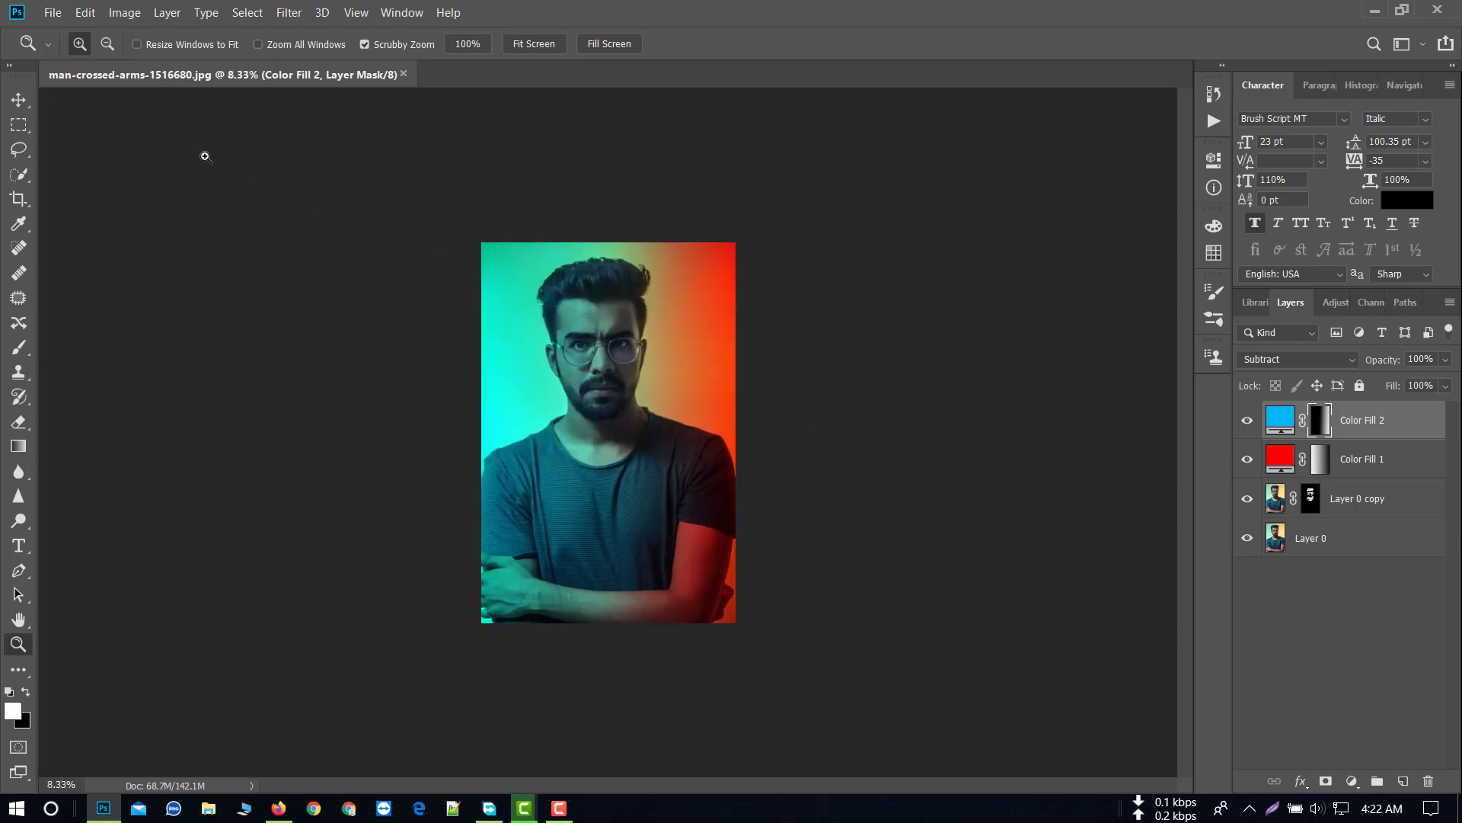
pyautogui.click(18, 100)
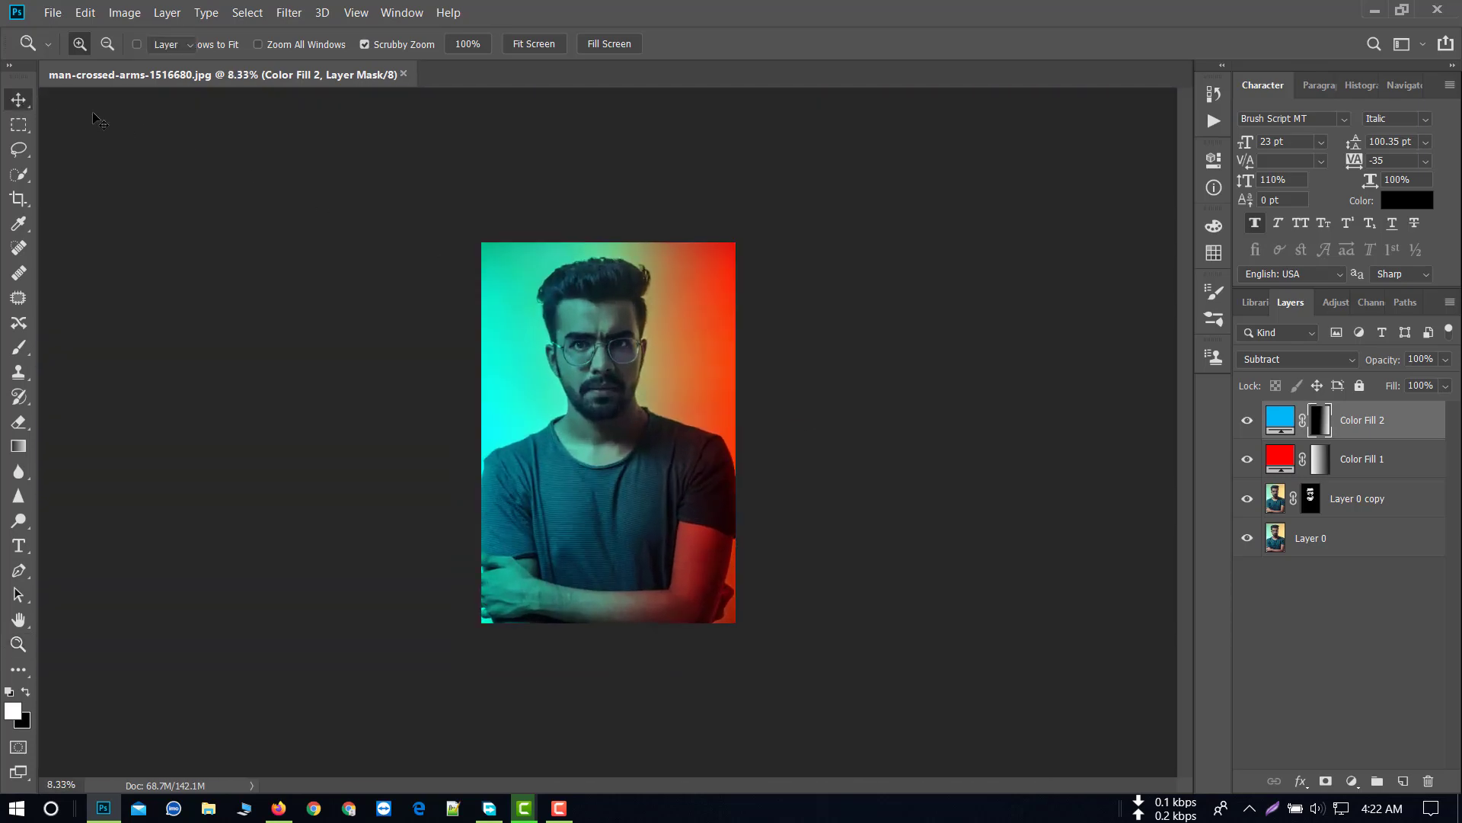
pyautogui.click(806, 442)
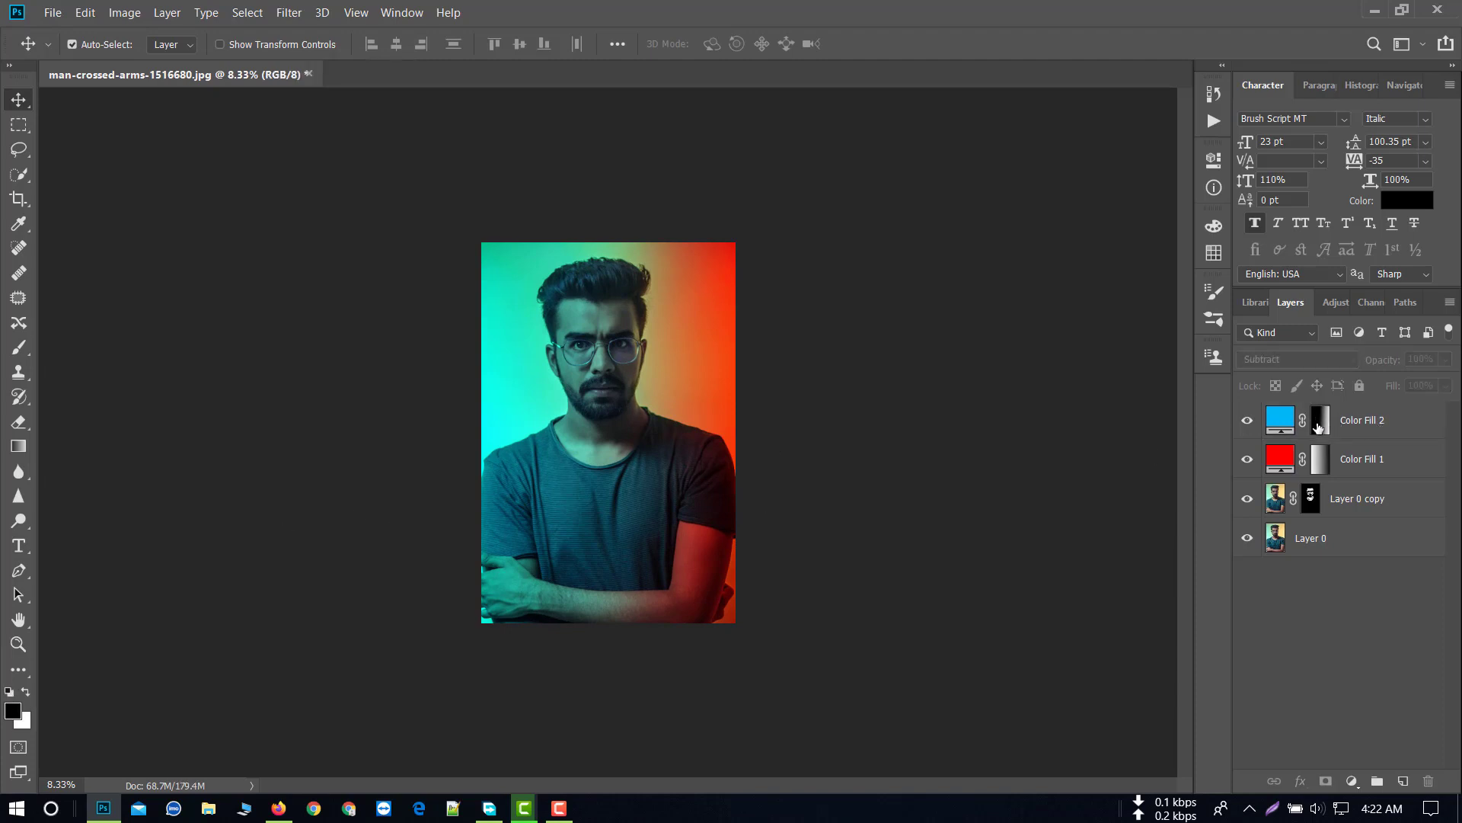
pyautogui.click(1321, 420)
pyautogui.click(18, 447)
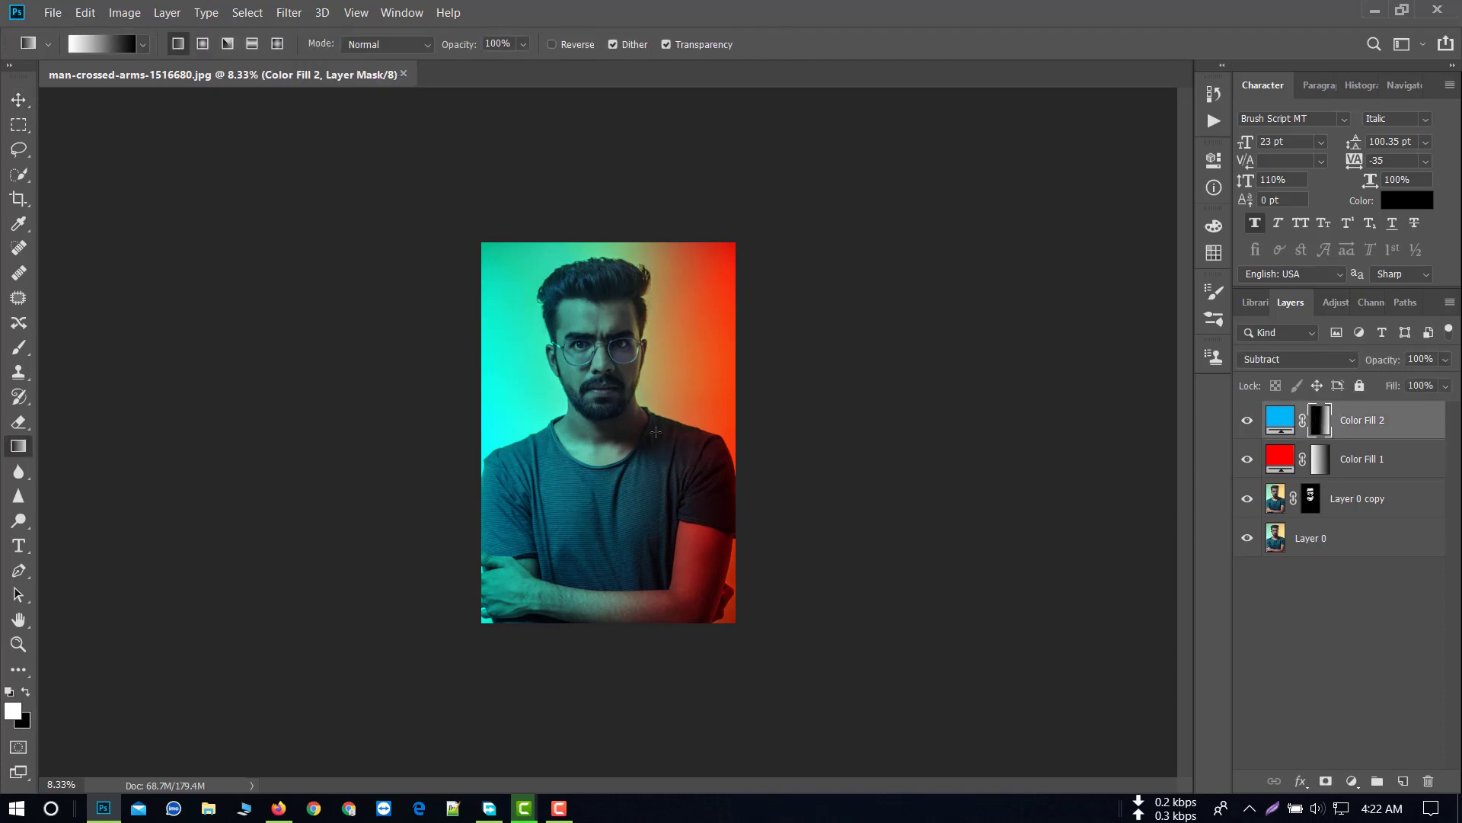
pyautogui.moveTo(745, 458); pyautogui.dragTo(586, 458)
pyautogui.moveTo(728, 377); pyautogui.dragTo(531, 380)
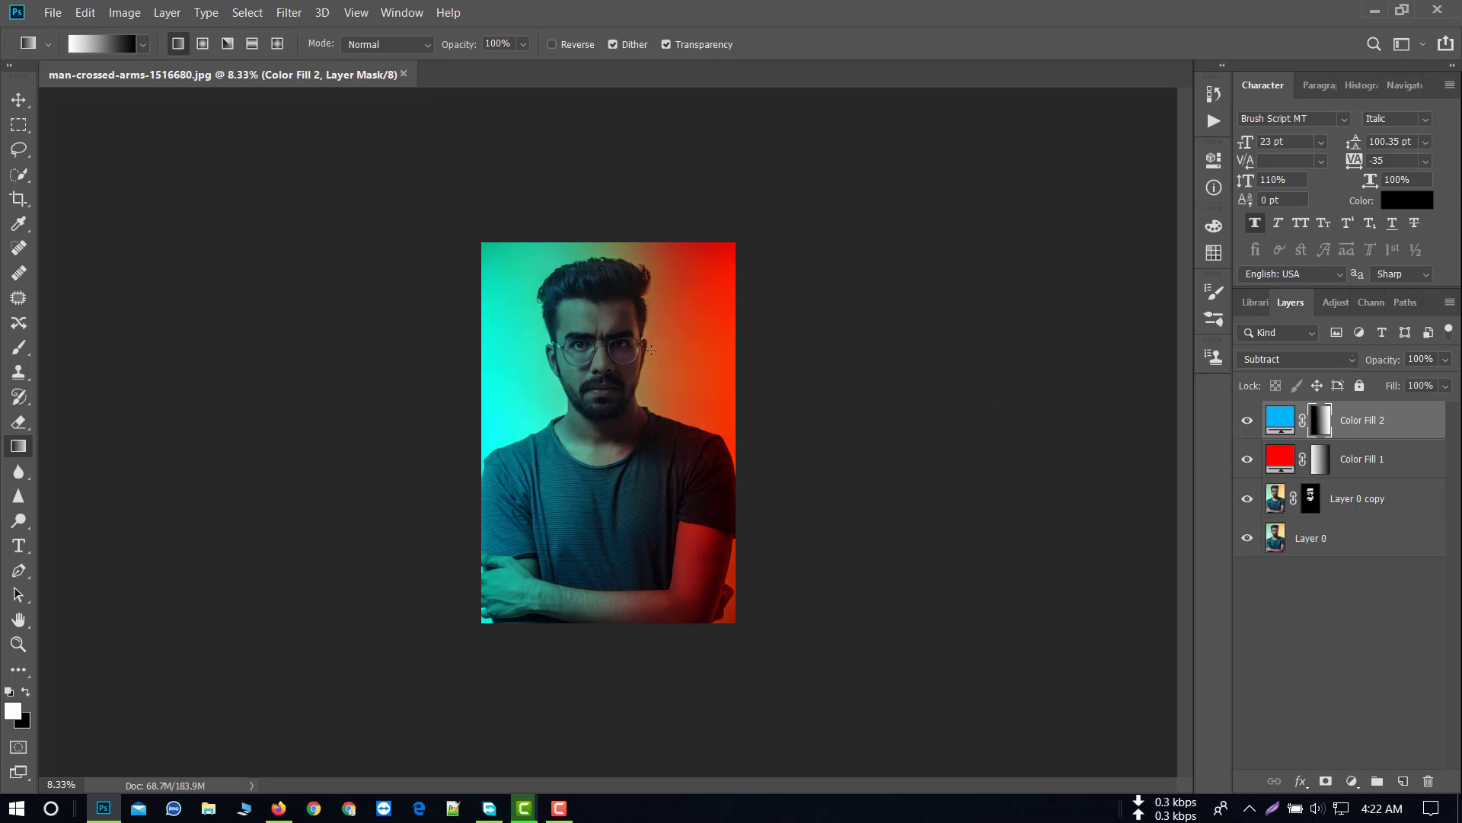
# Toggle visibility of Layer 0 copy, Color Fill 1 and Color Fill 2, then select all three
pyautogui.click(1254, 504)
pyautogui.click(1248, 498)
pyautogui.click(1247, 459)
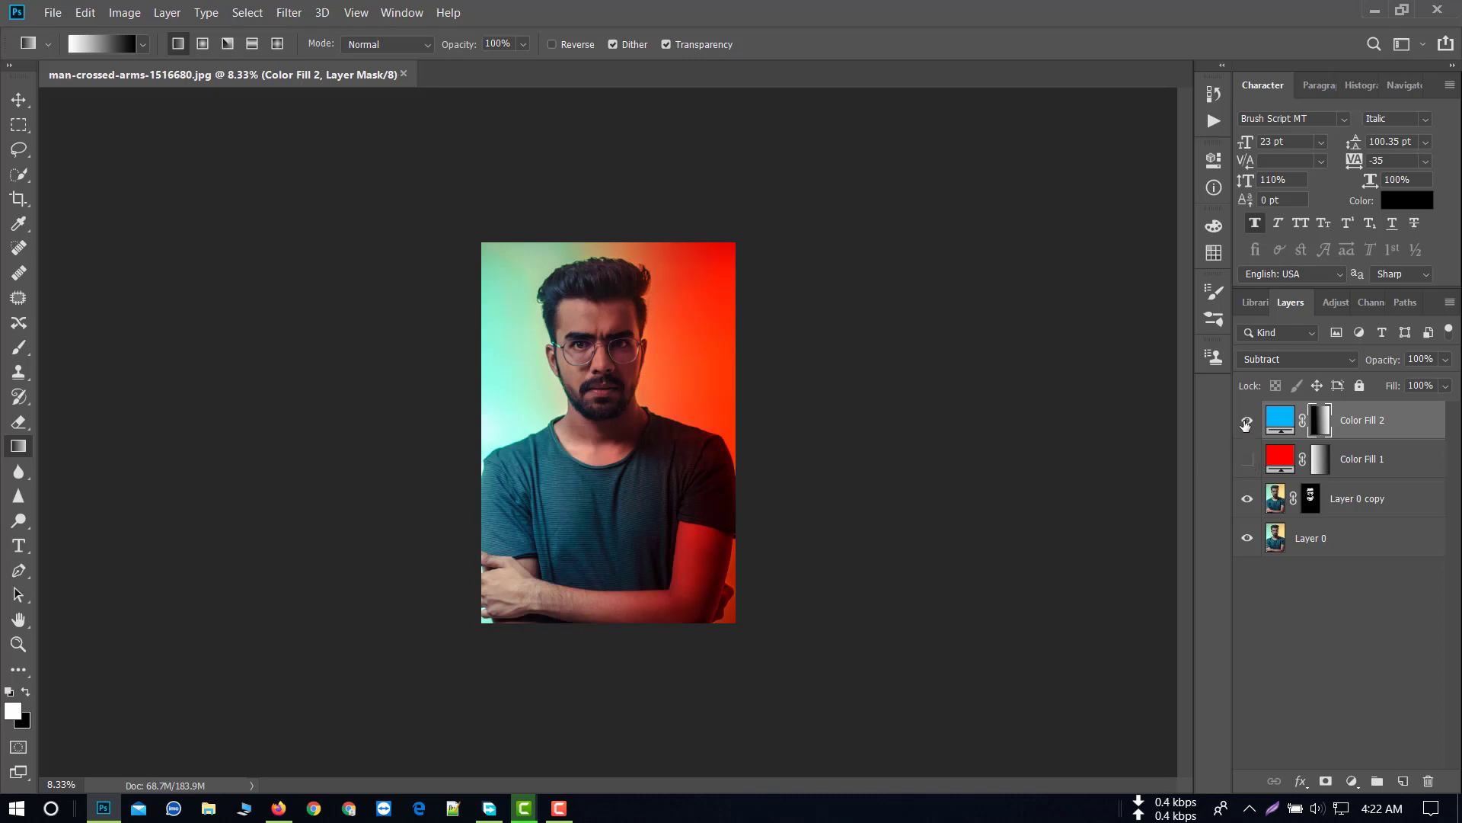
pyautogui.click(1246, 423)
pyautogui.click(1246, 422)
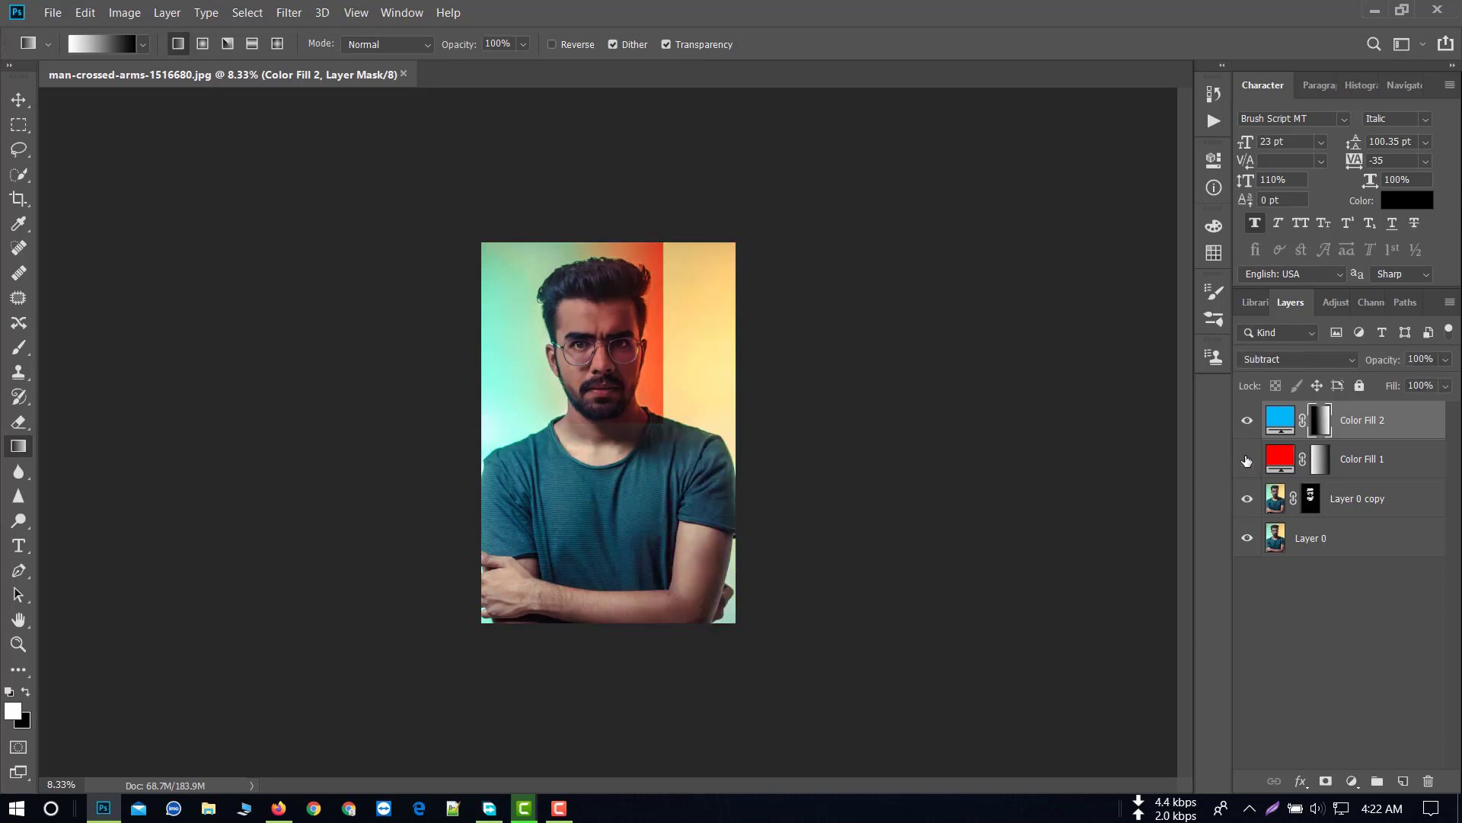
pyautogui.click(1247, 459)
pyautogui.click(1247, 461)
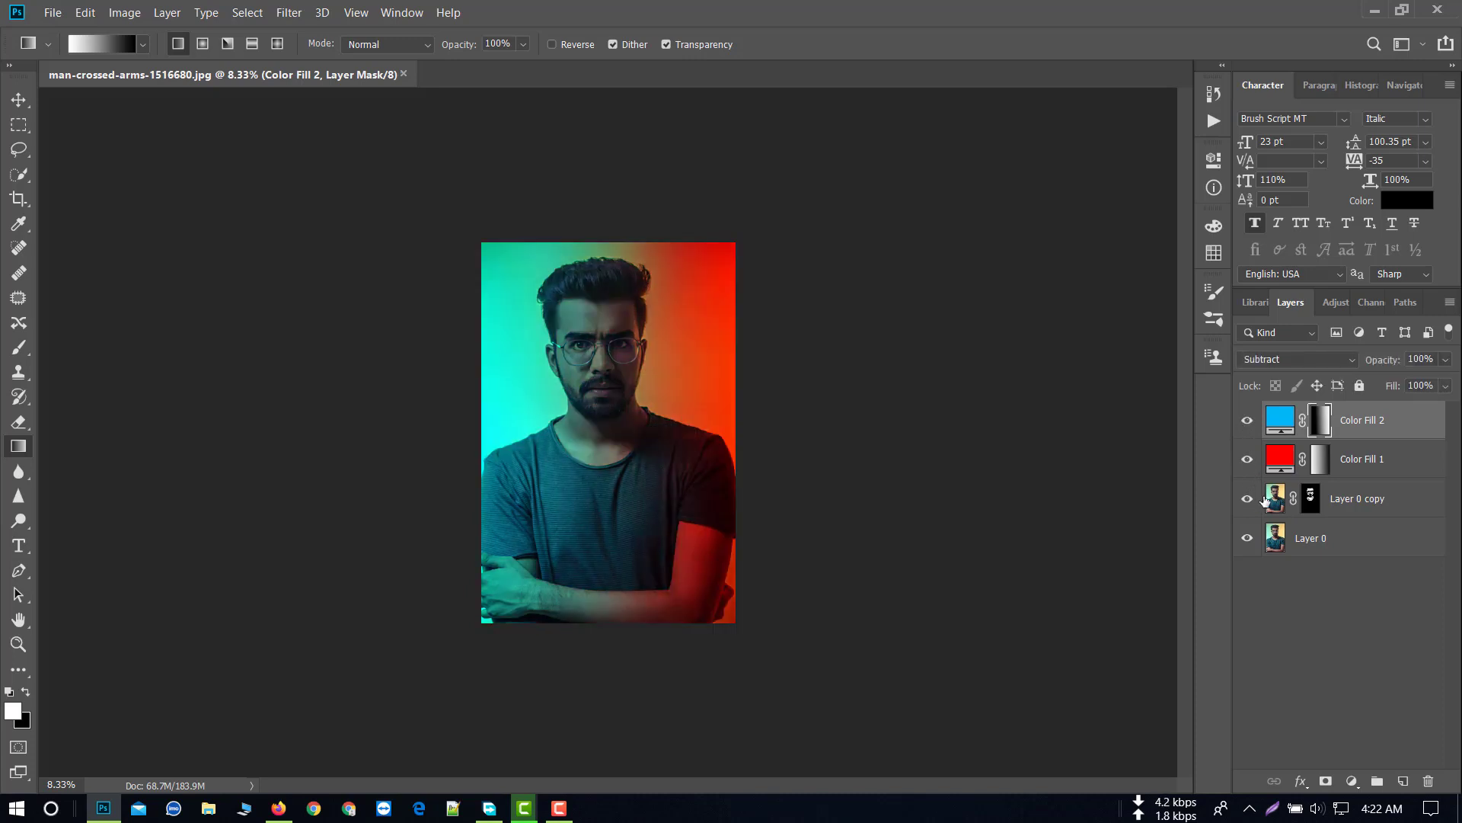
pyautogui.keyDown('ctrl'); pyautogui.click(1352, 506); pyautogui.keyUp('ctrl')
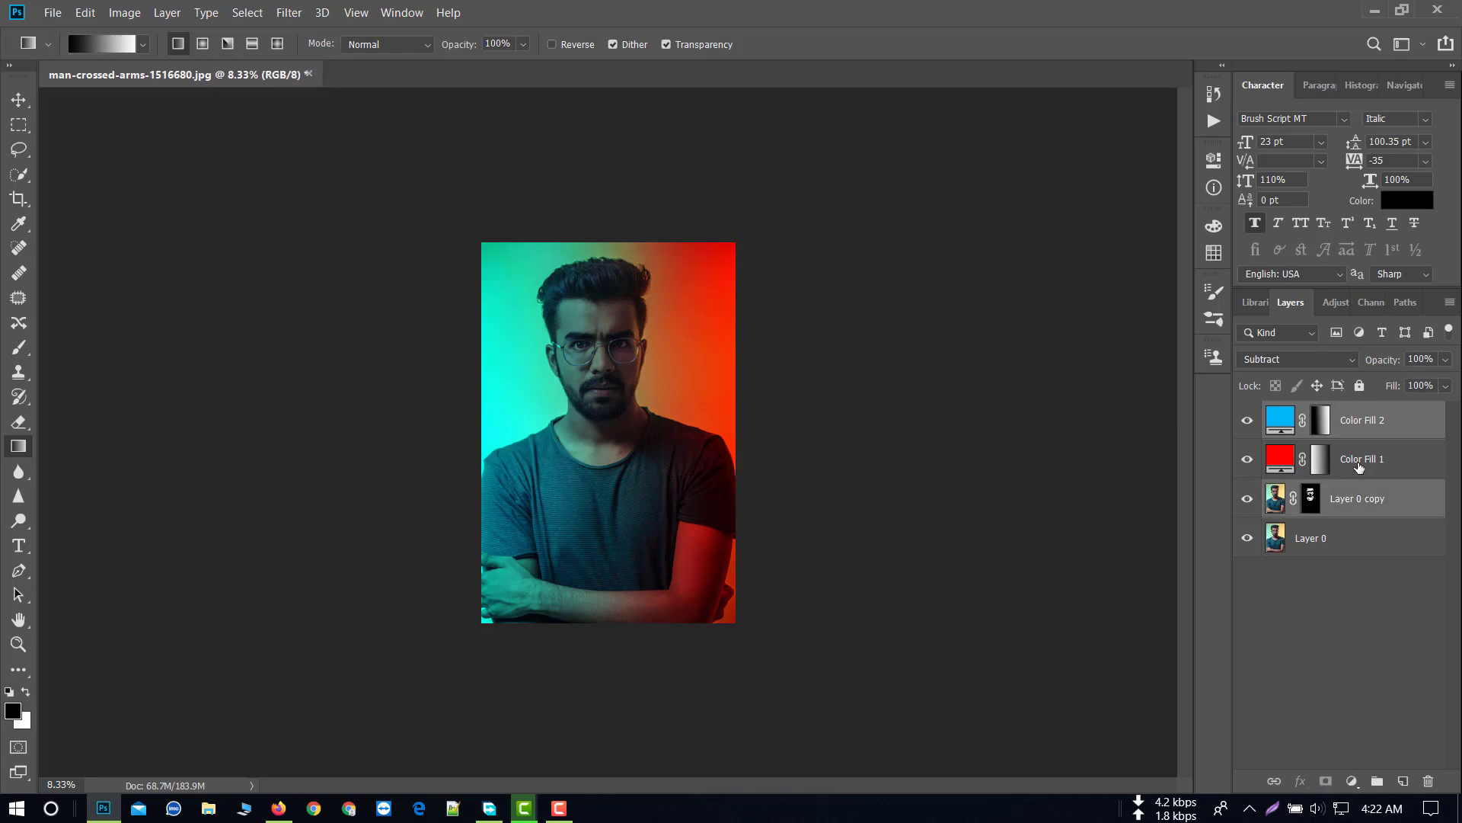
pyautogui.keyDown('ctrl'); pyautogui.click(1361, 467); pyautogui.keyUp('ctrl')
# Group the three layers into Group 1 and toggle its visibility, leaving it hidden for the before view
pyautogui.hotkey('ctrl', 'g')
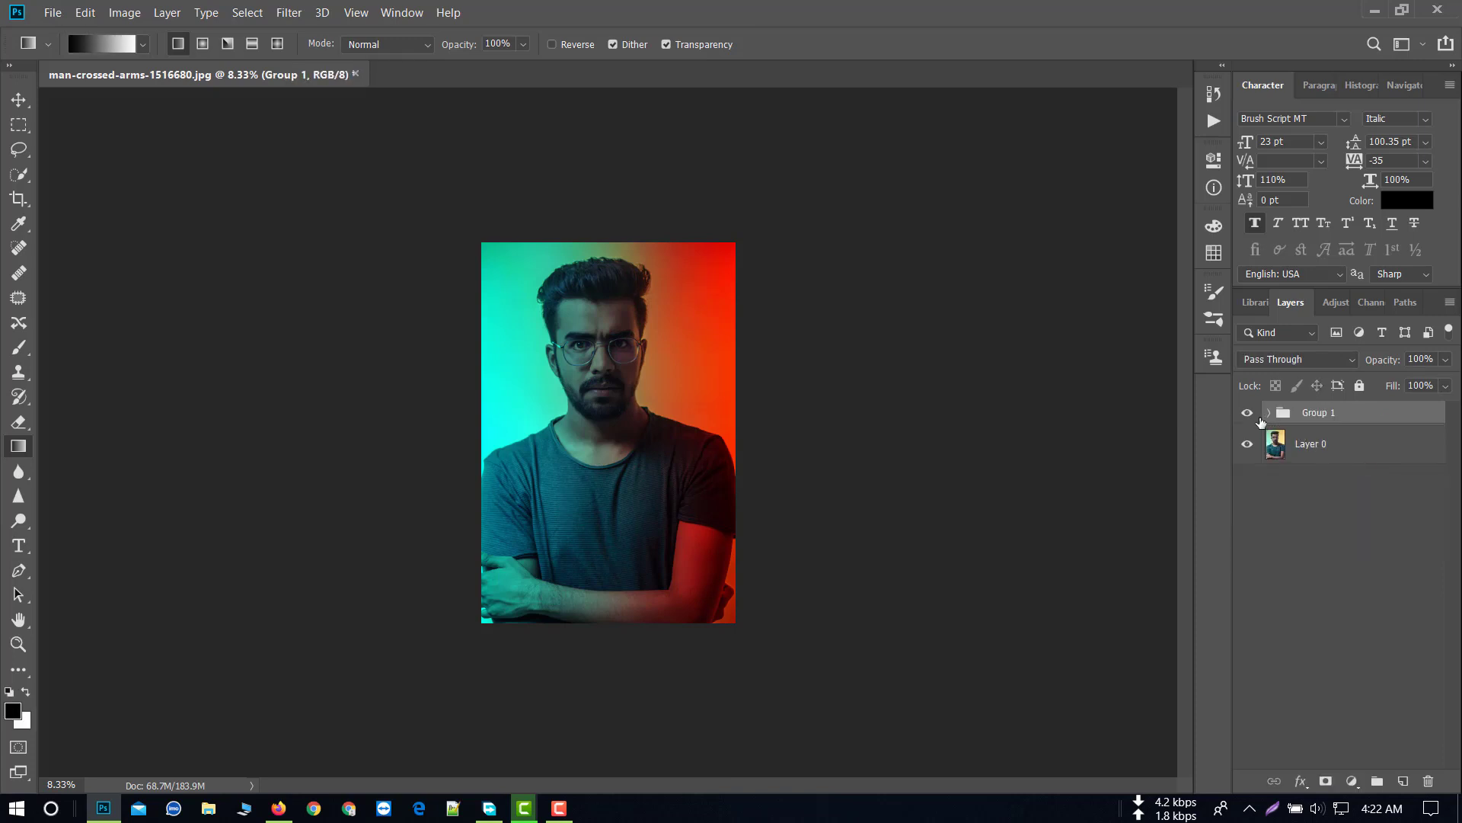
pyautogui.click(1248, 414)
pyautogui.click(1249, 414)
pyautogui.click(1249, 414)
pyautogui.click(1249, 414)
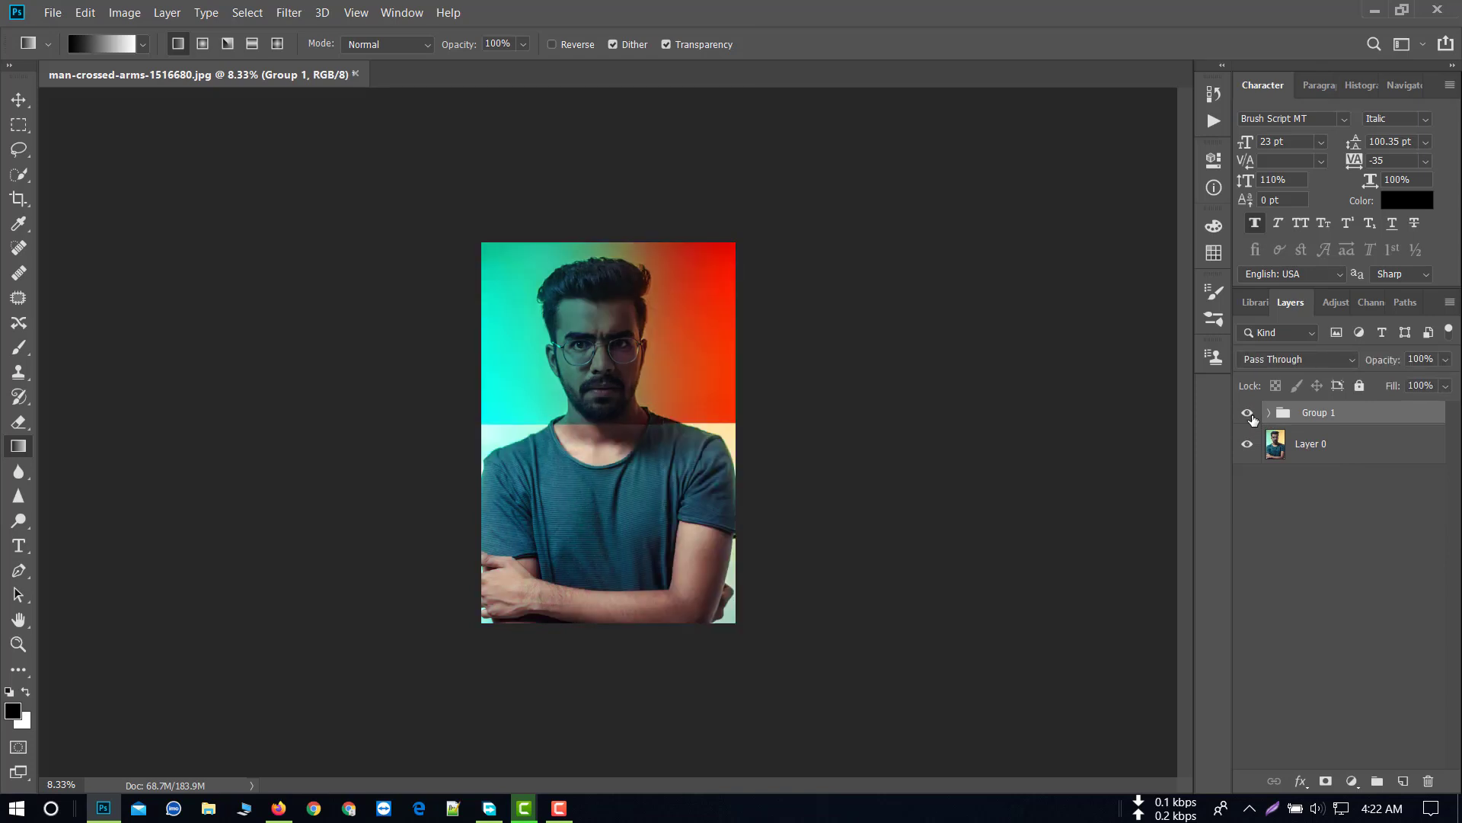
pyautogui.click(1248, 413)
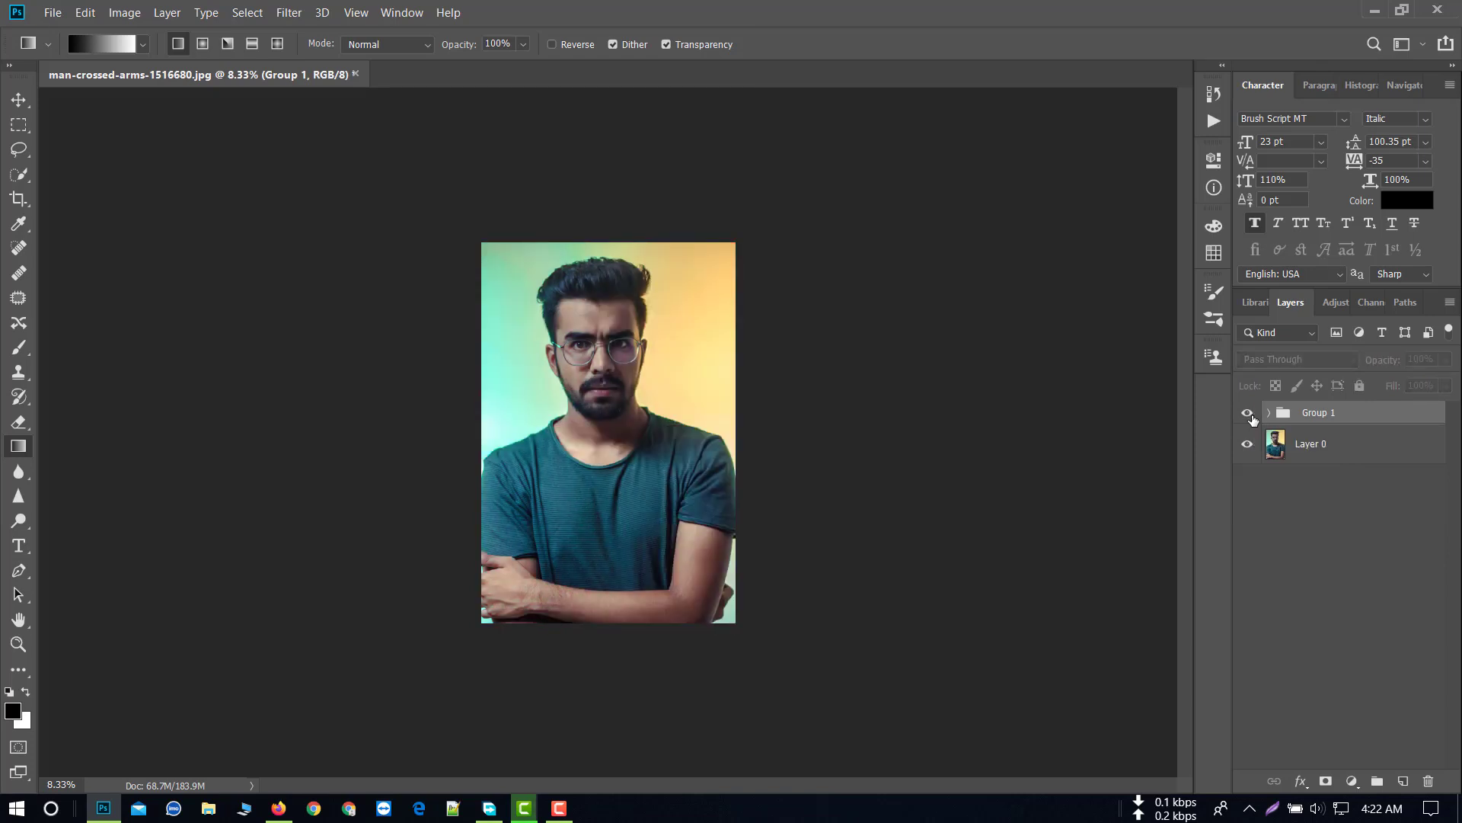